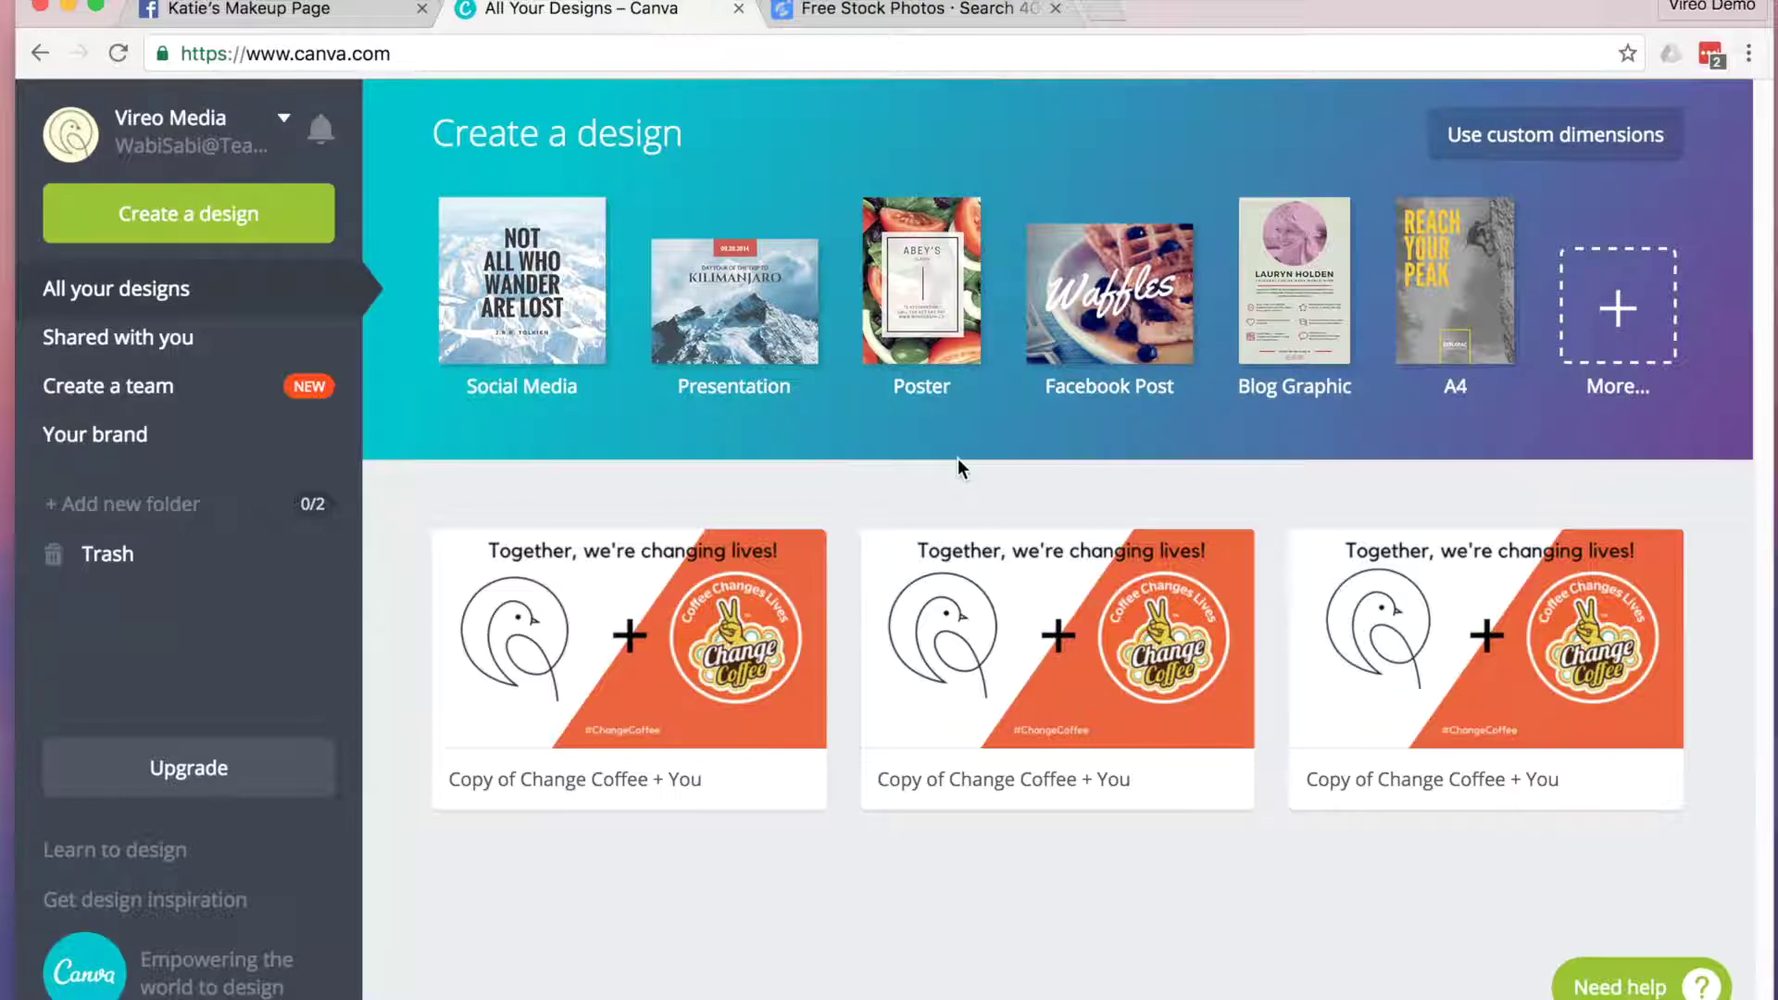
Expand the full design-type list and scroll down to Facebook Cover under Social Media & Email Headers.
{"action": "left_click", "coordinate": [1604, 284]}
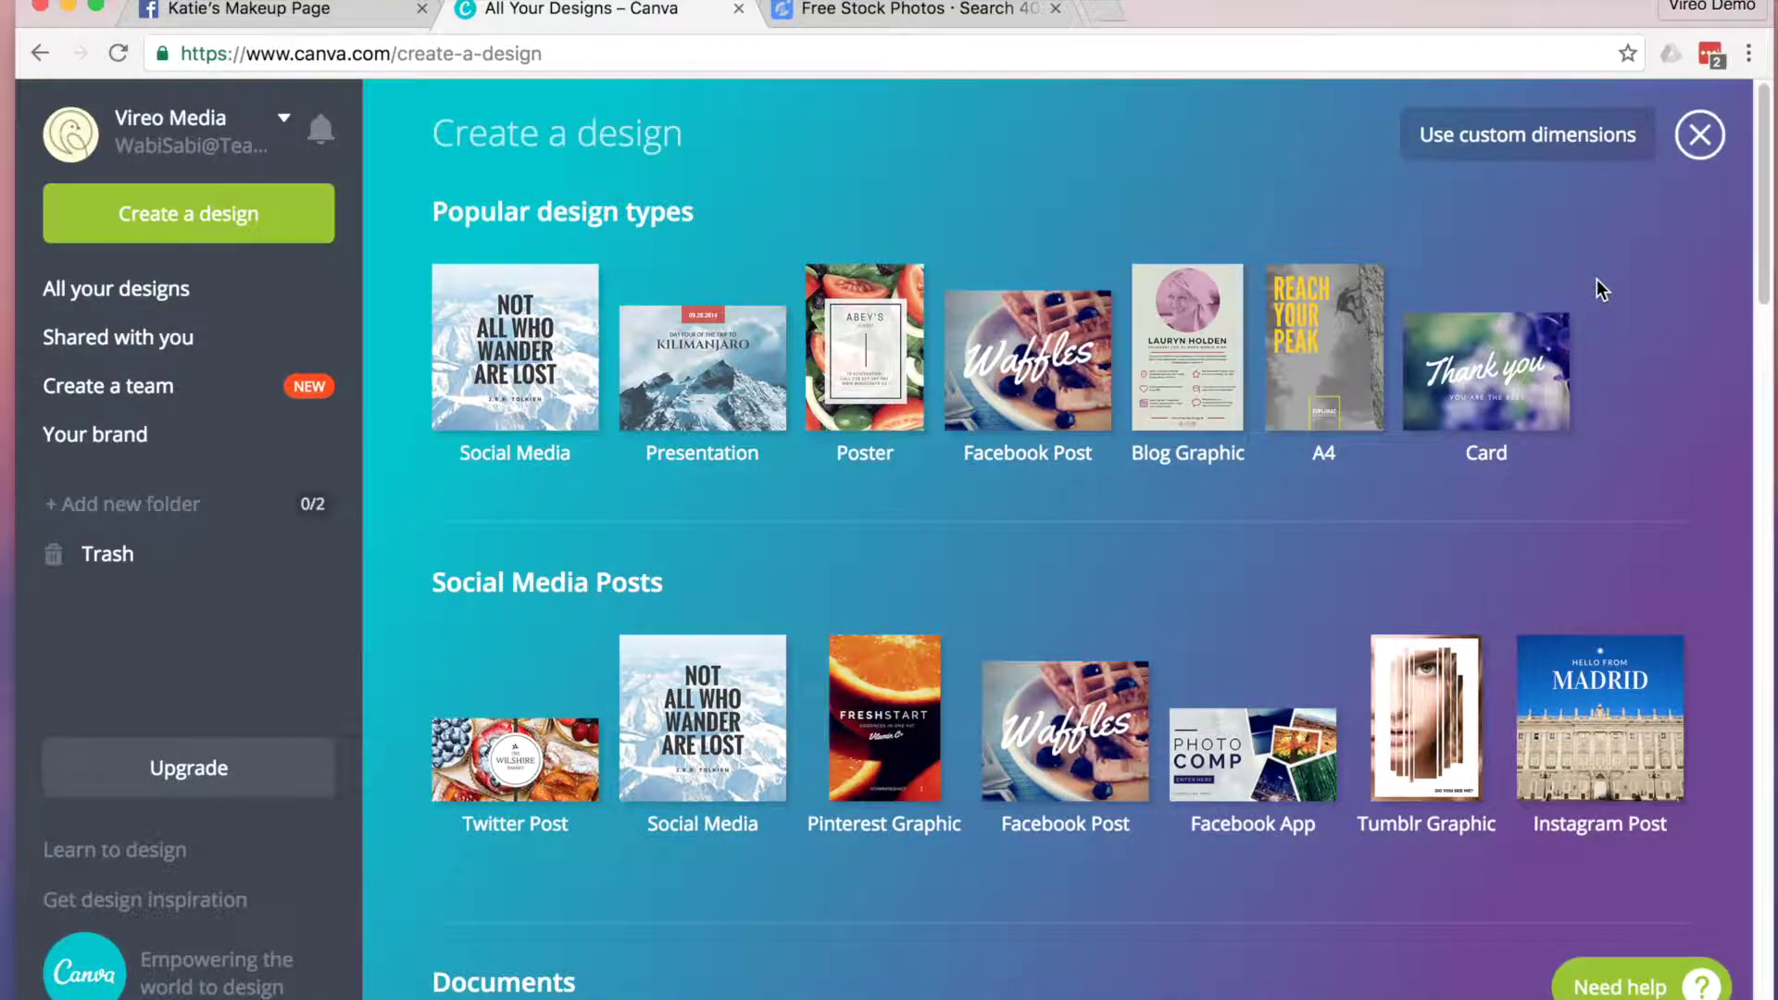
{"action": "scroll", "coordinate": [1596, 279], "scroll_direction": "down", "scroll_amount": 15}
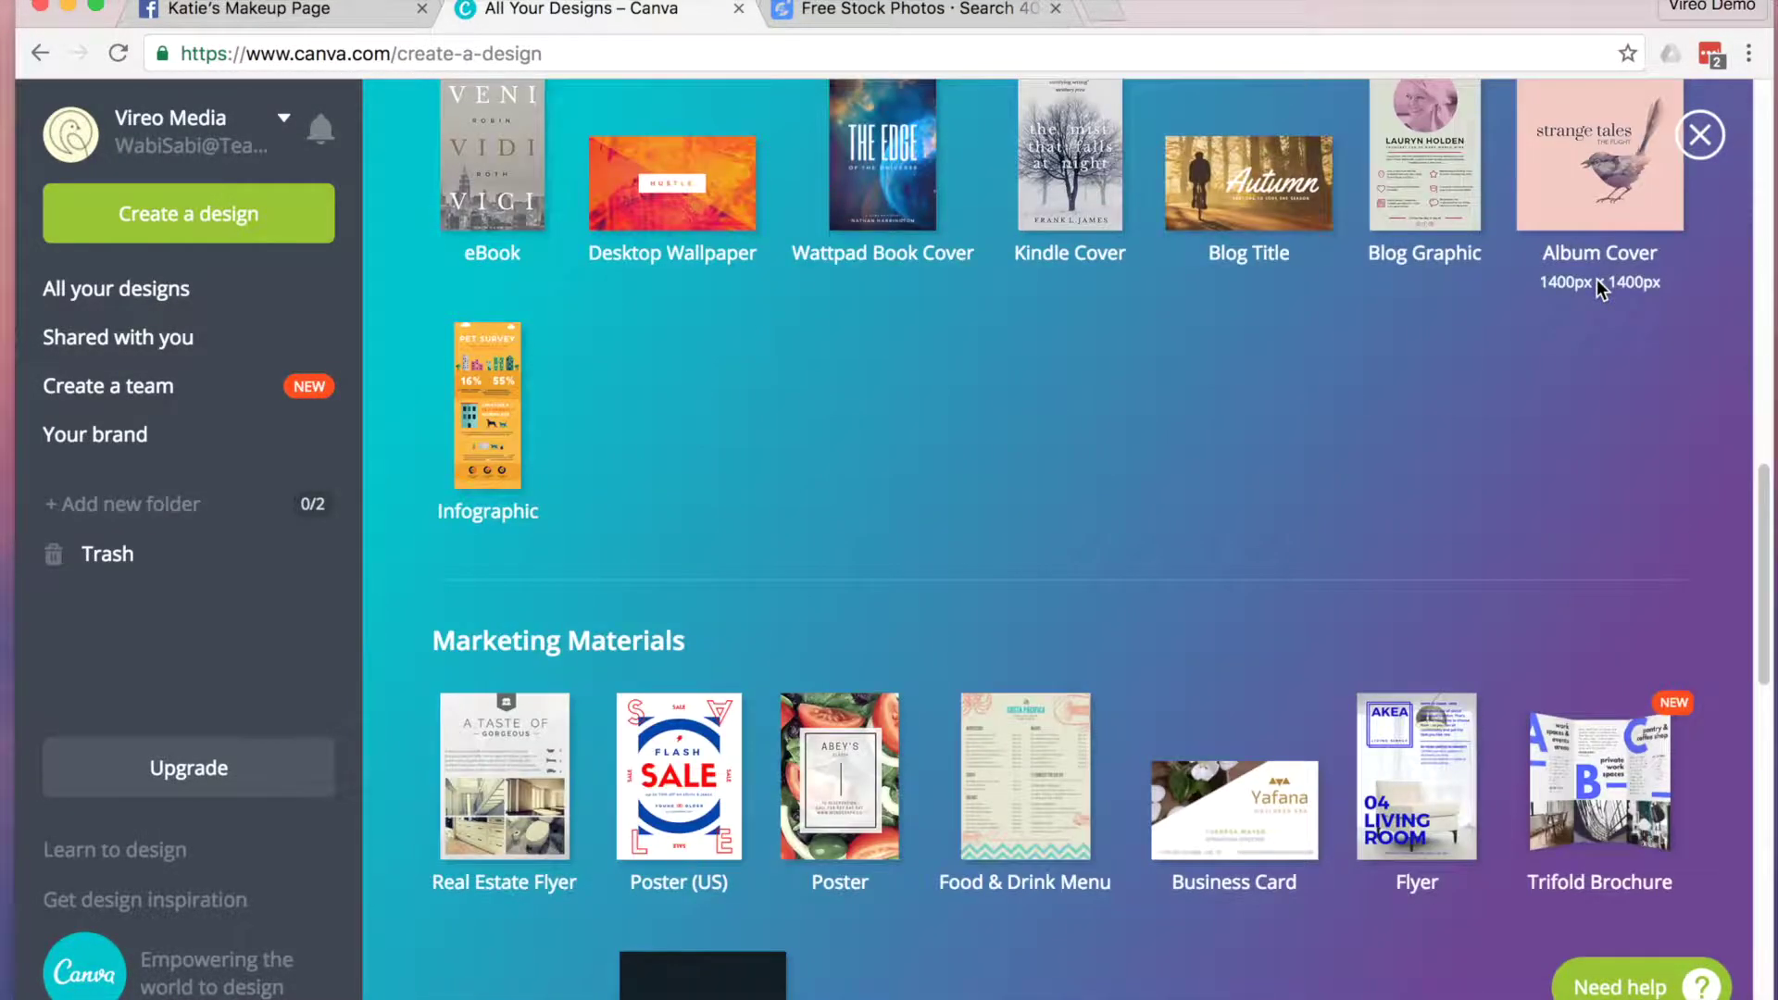
{"action": "scroll", "coordinate": [1596, 279], "scroll_direction": "down", "scroll_amount": 10}
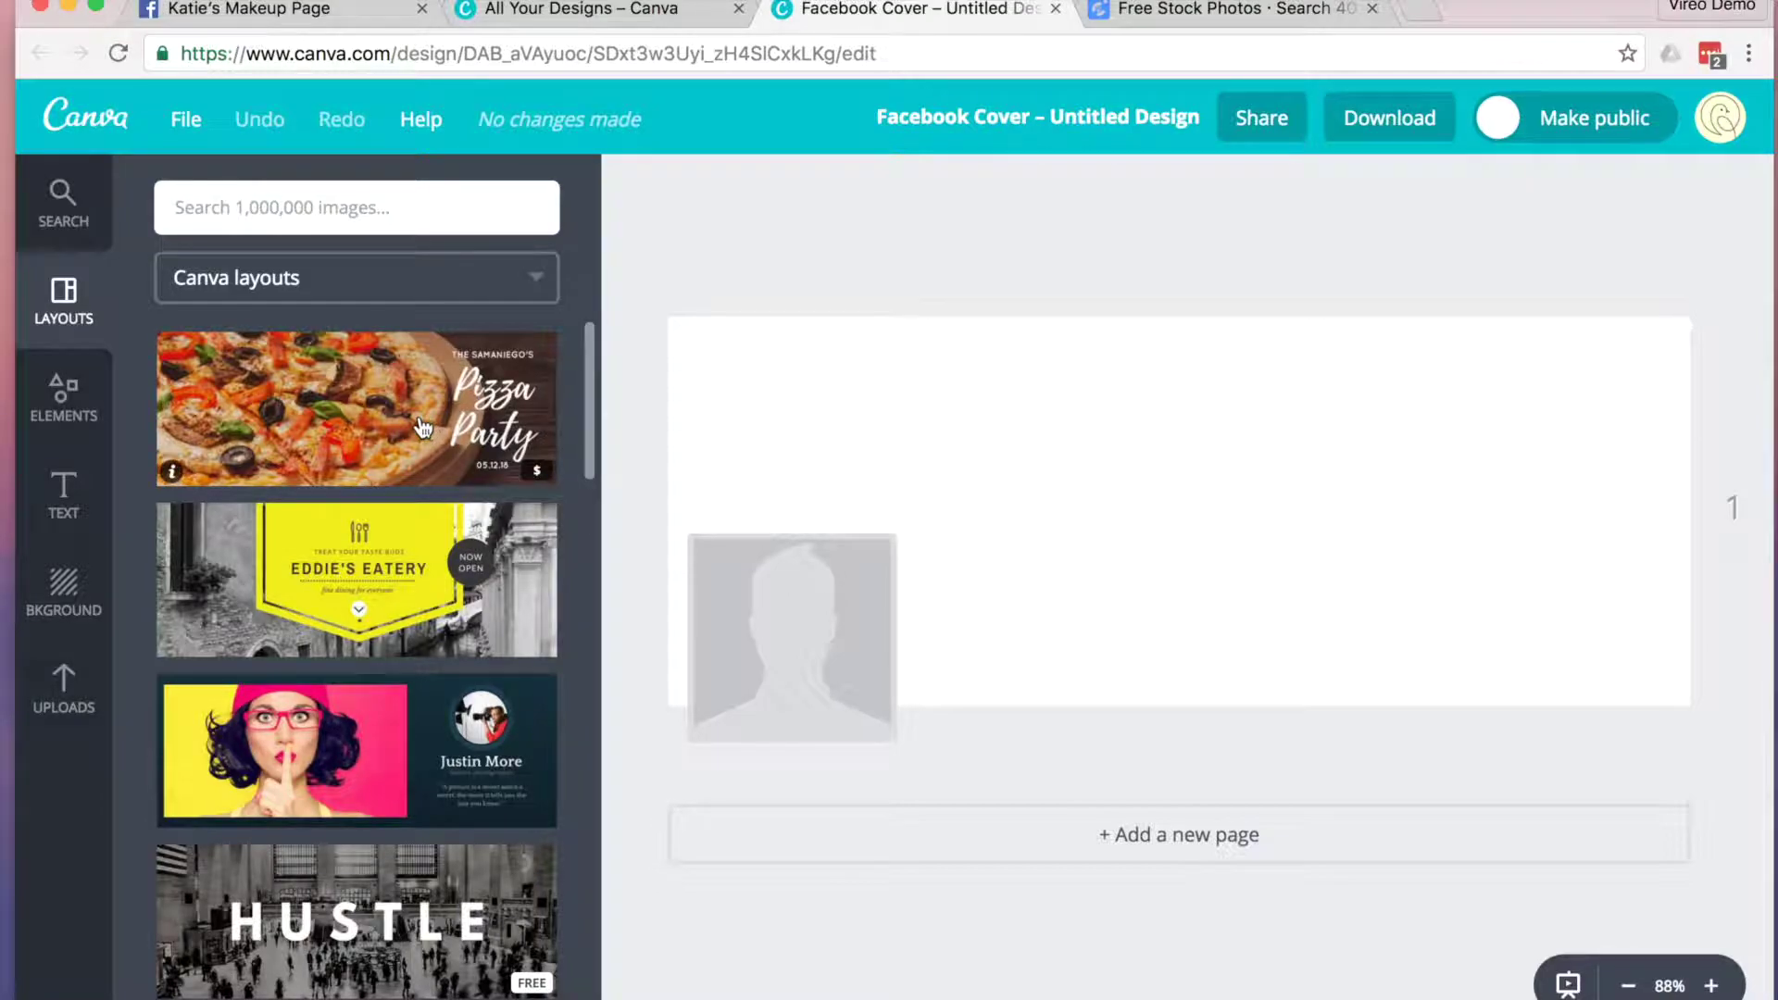
Apply the 'sixteen miles' layout to the cover, then go to the LibreStock stock photo site.
{"action": "scroll", "coordinate": [422, 431], "scroll_direction": "down", "scroll_amount": 1}
{"action": "scroll", "coordinate": [422, 430], "scroll_direction": "down", "scroll_amount": 10}
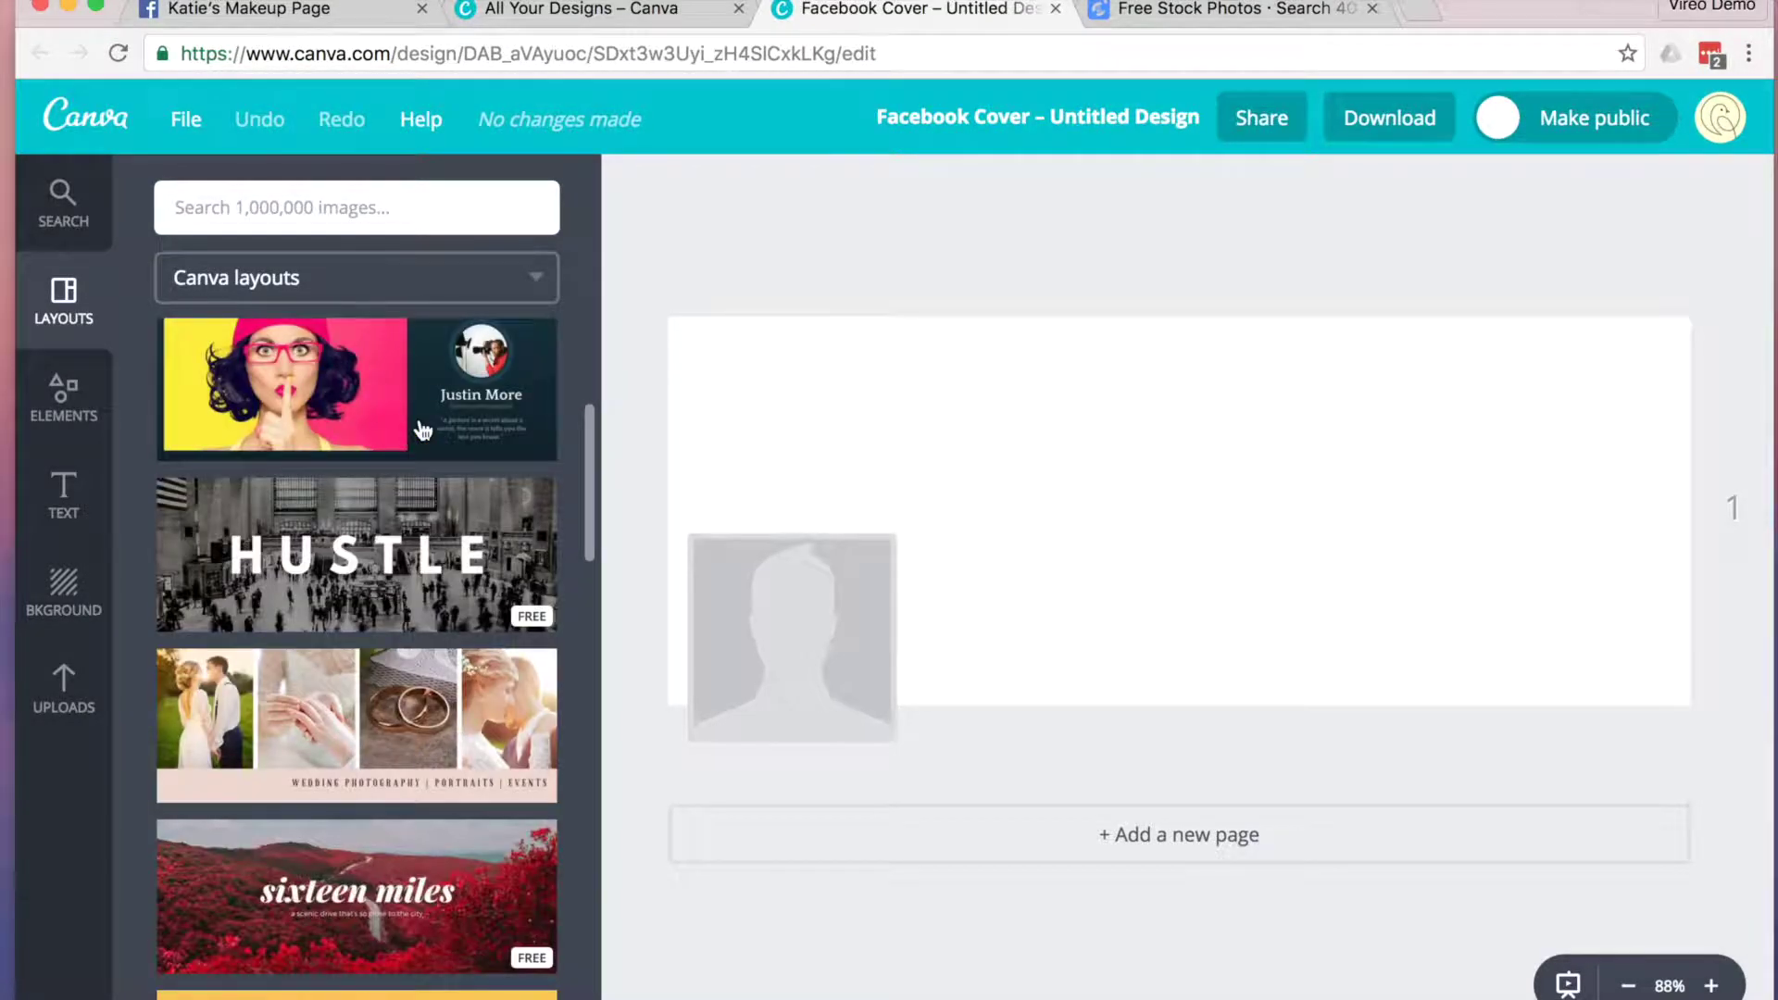
{"action": "scroll", "coordinate": [422, 431], "scroll_direction": "down", "scroll_amount": 1}
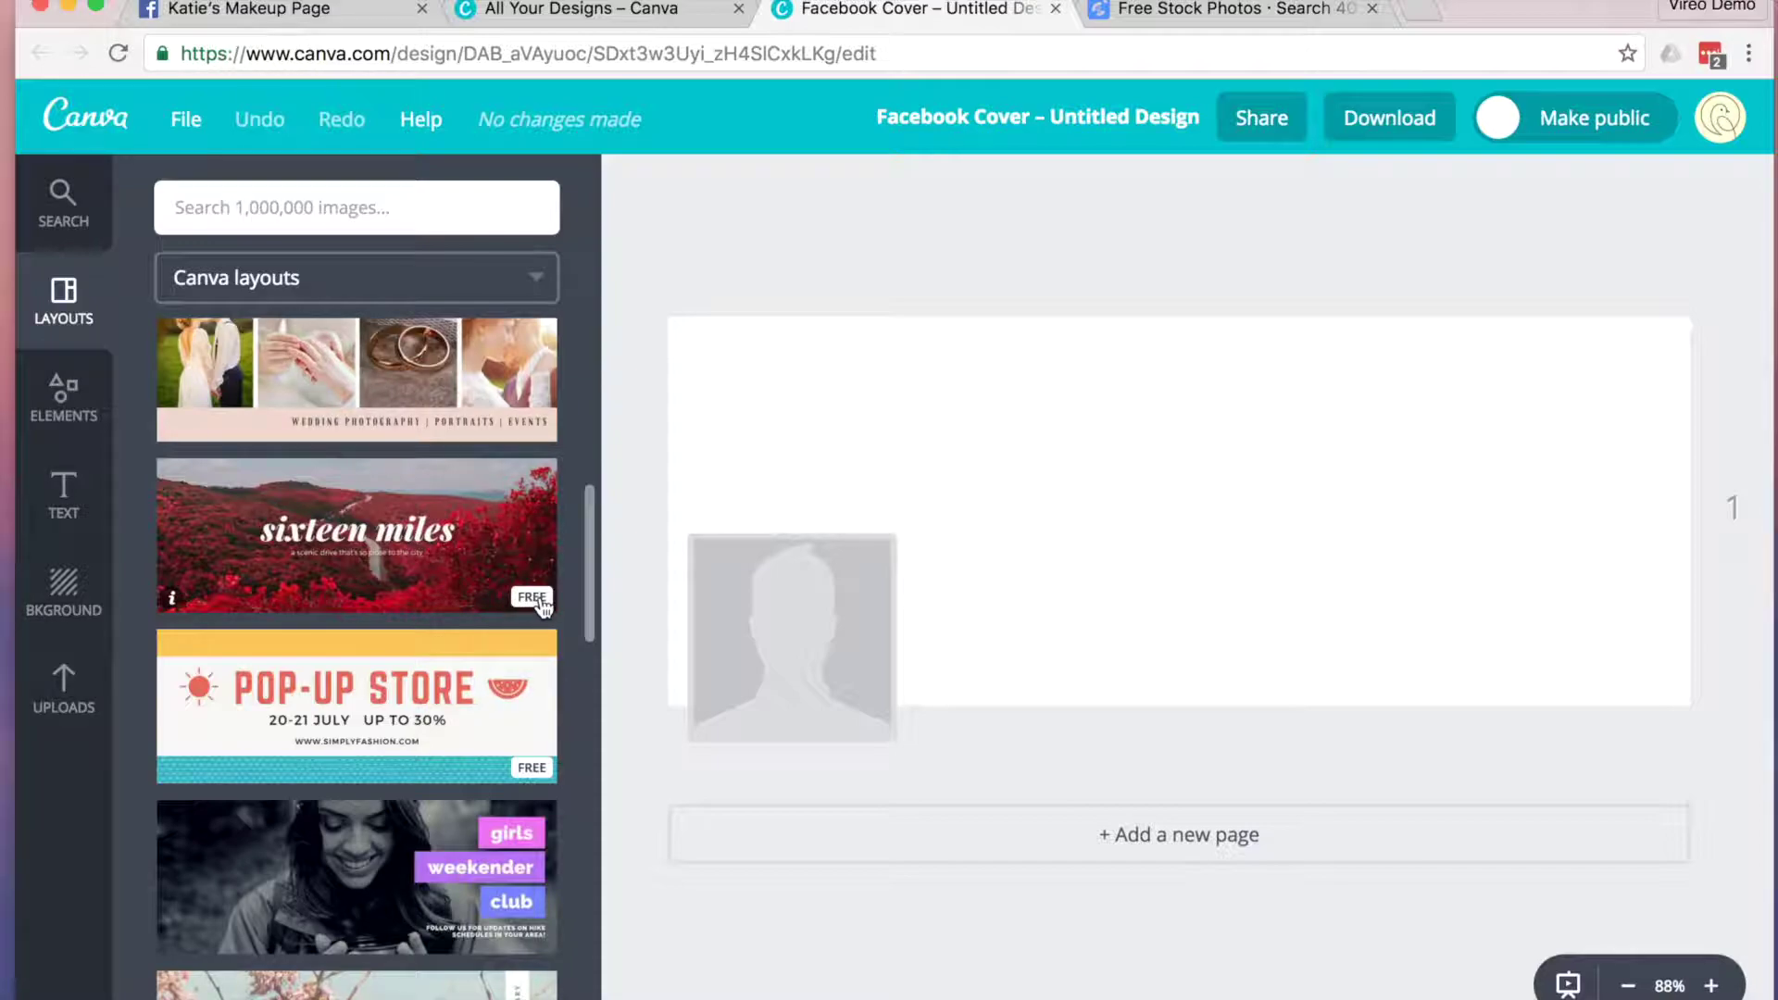
{"action": "scroll", "coordinate": [533, 607], "scroll_direction": "up", "scroll_amount": 3}
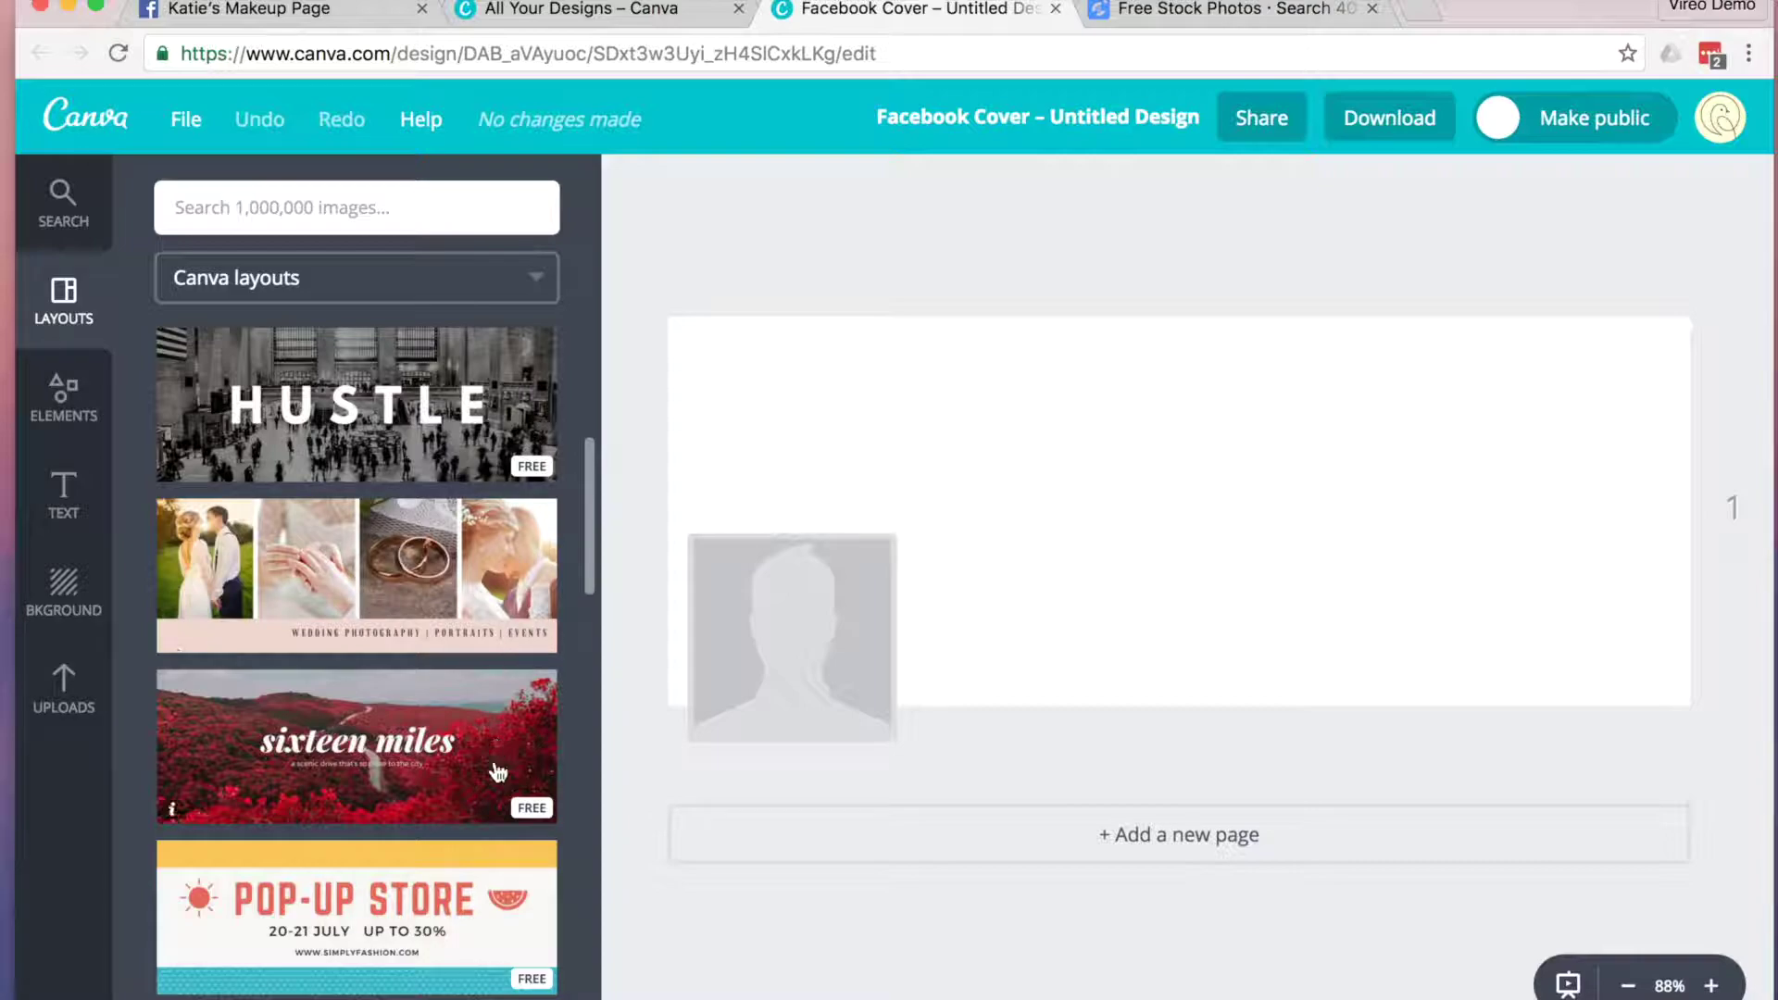
{"action": "left_click", "coordinate": [498, 771]}
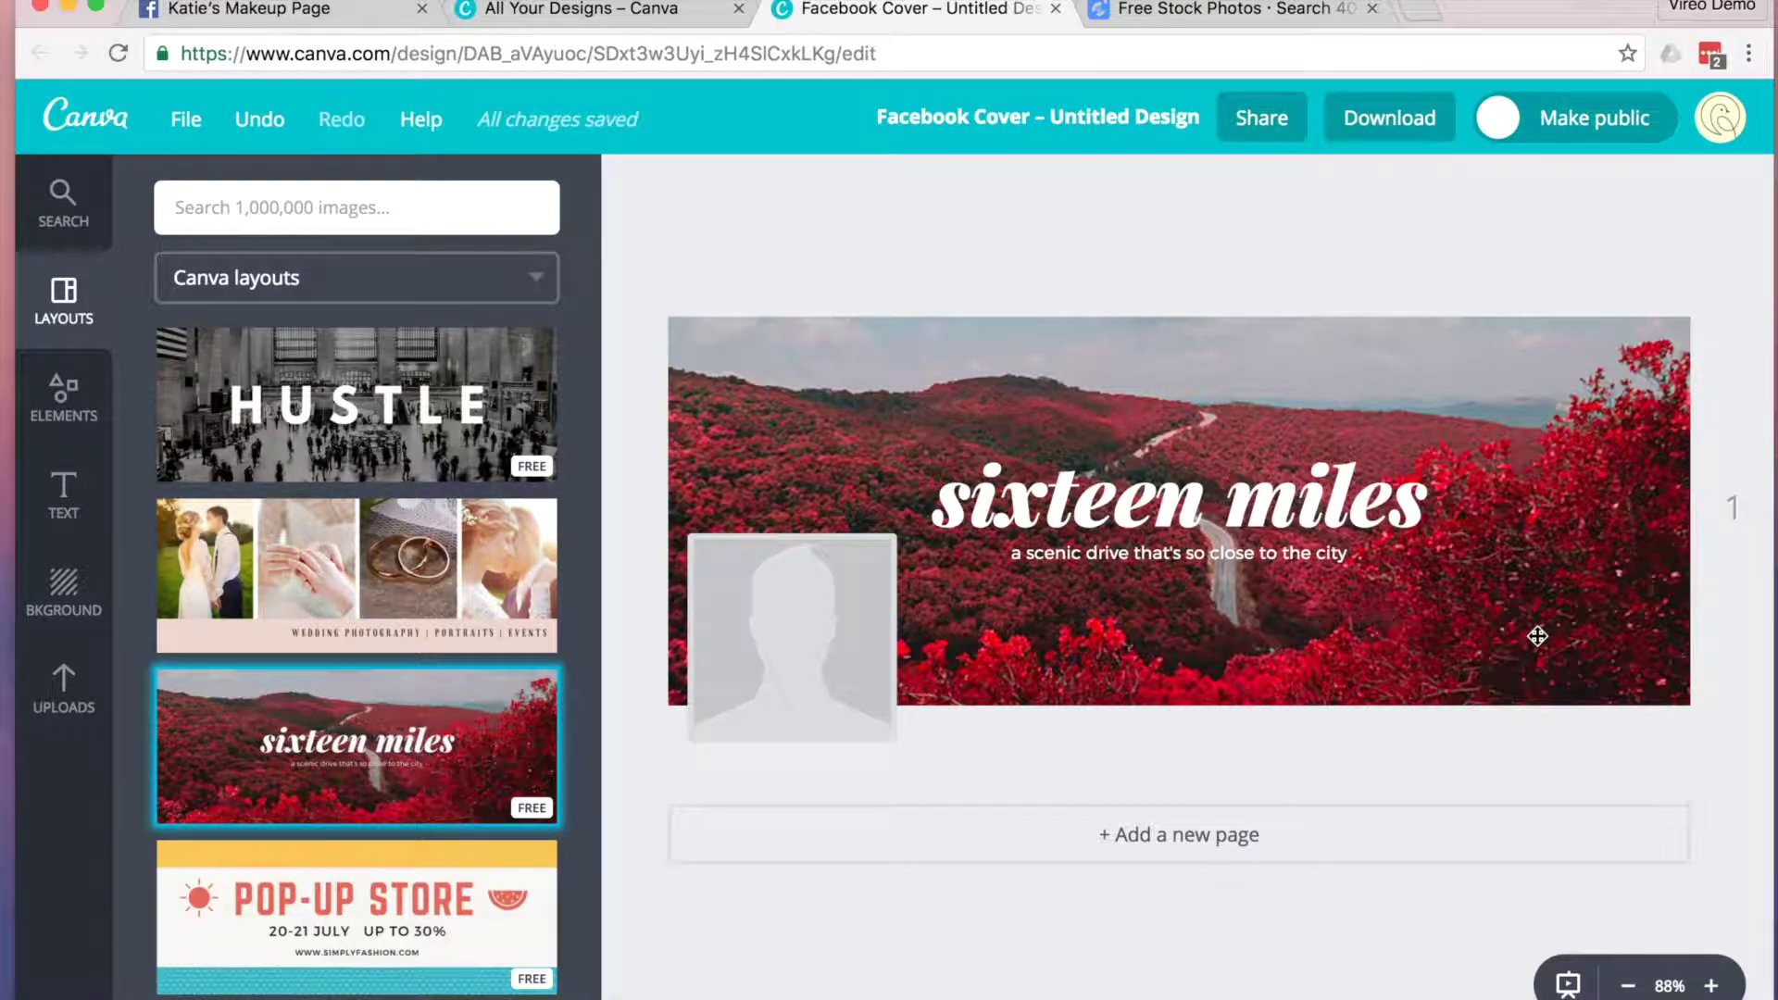
{"action": "left_click", "coordinate": [1234, 13]}
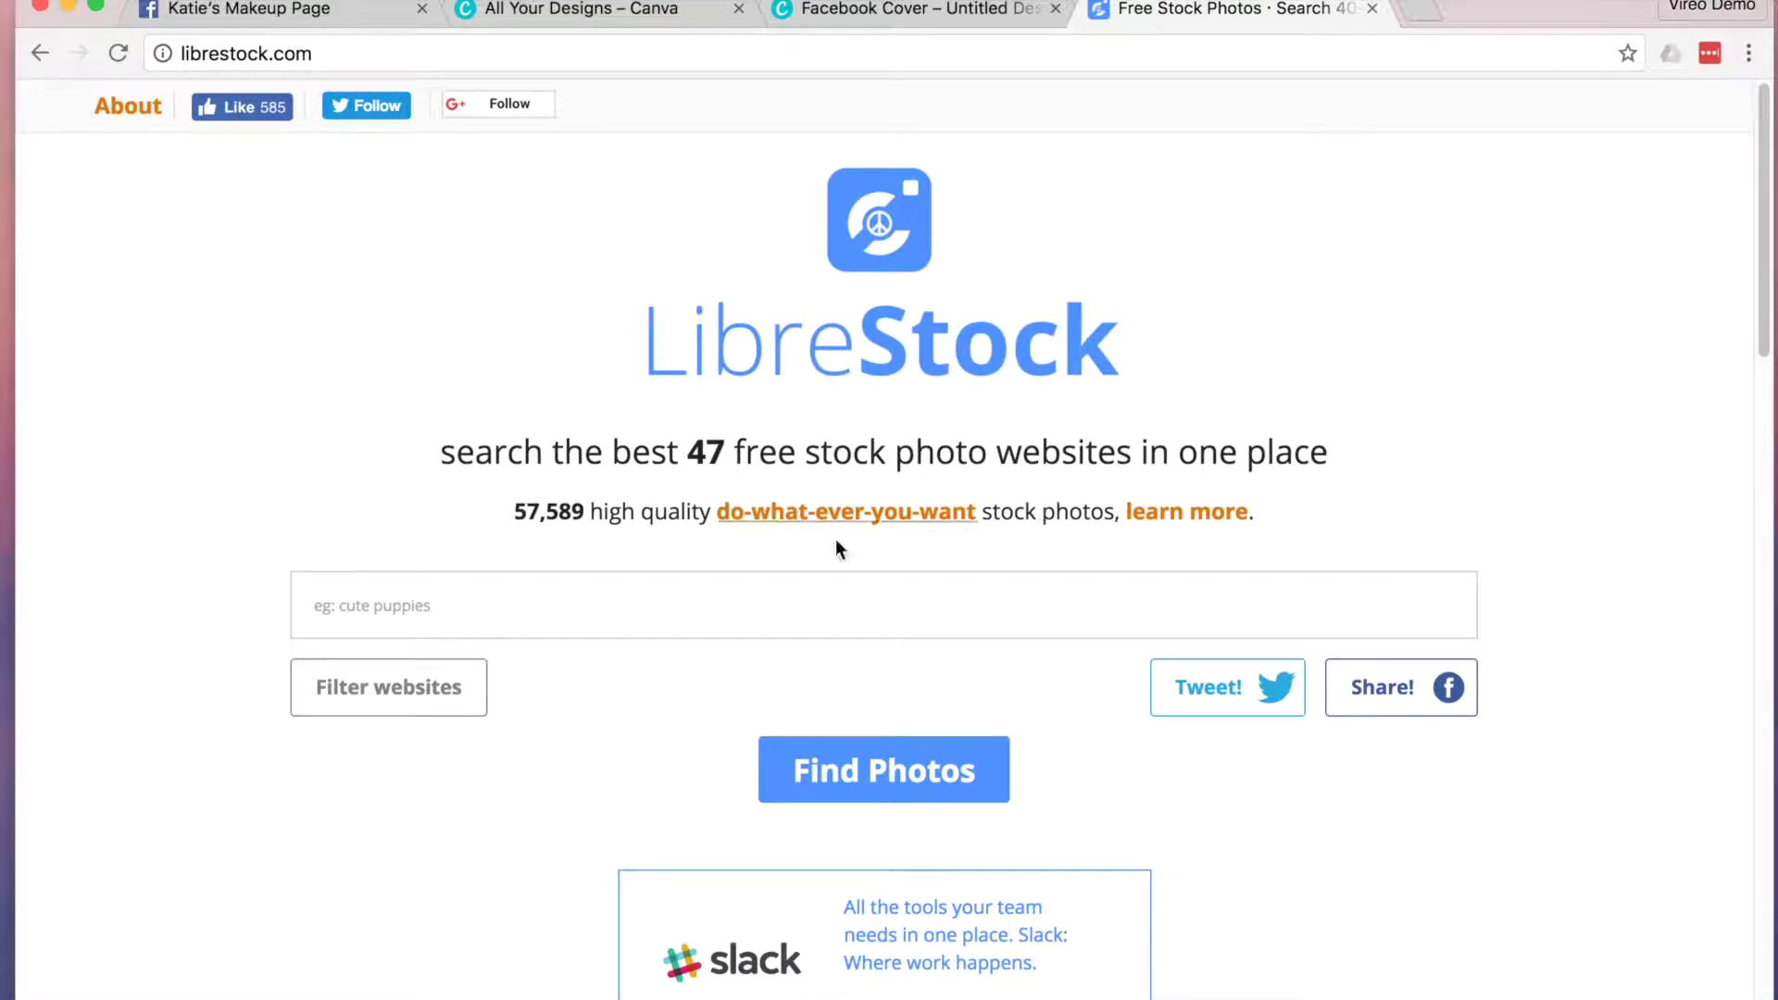
Search LibreStock for 'makeup' and open the nail-polish photo's page on picjumbo.
{"action": "left_click", "coordinate": [757, 603]}
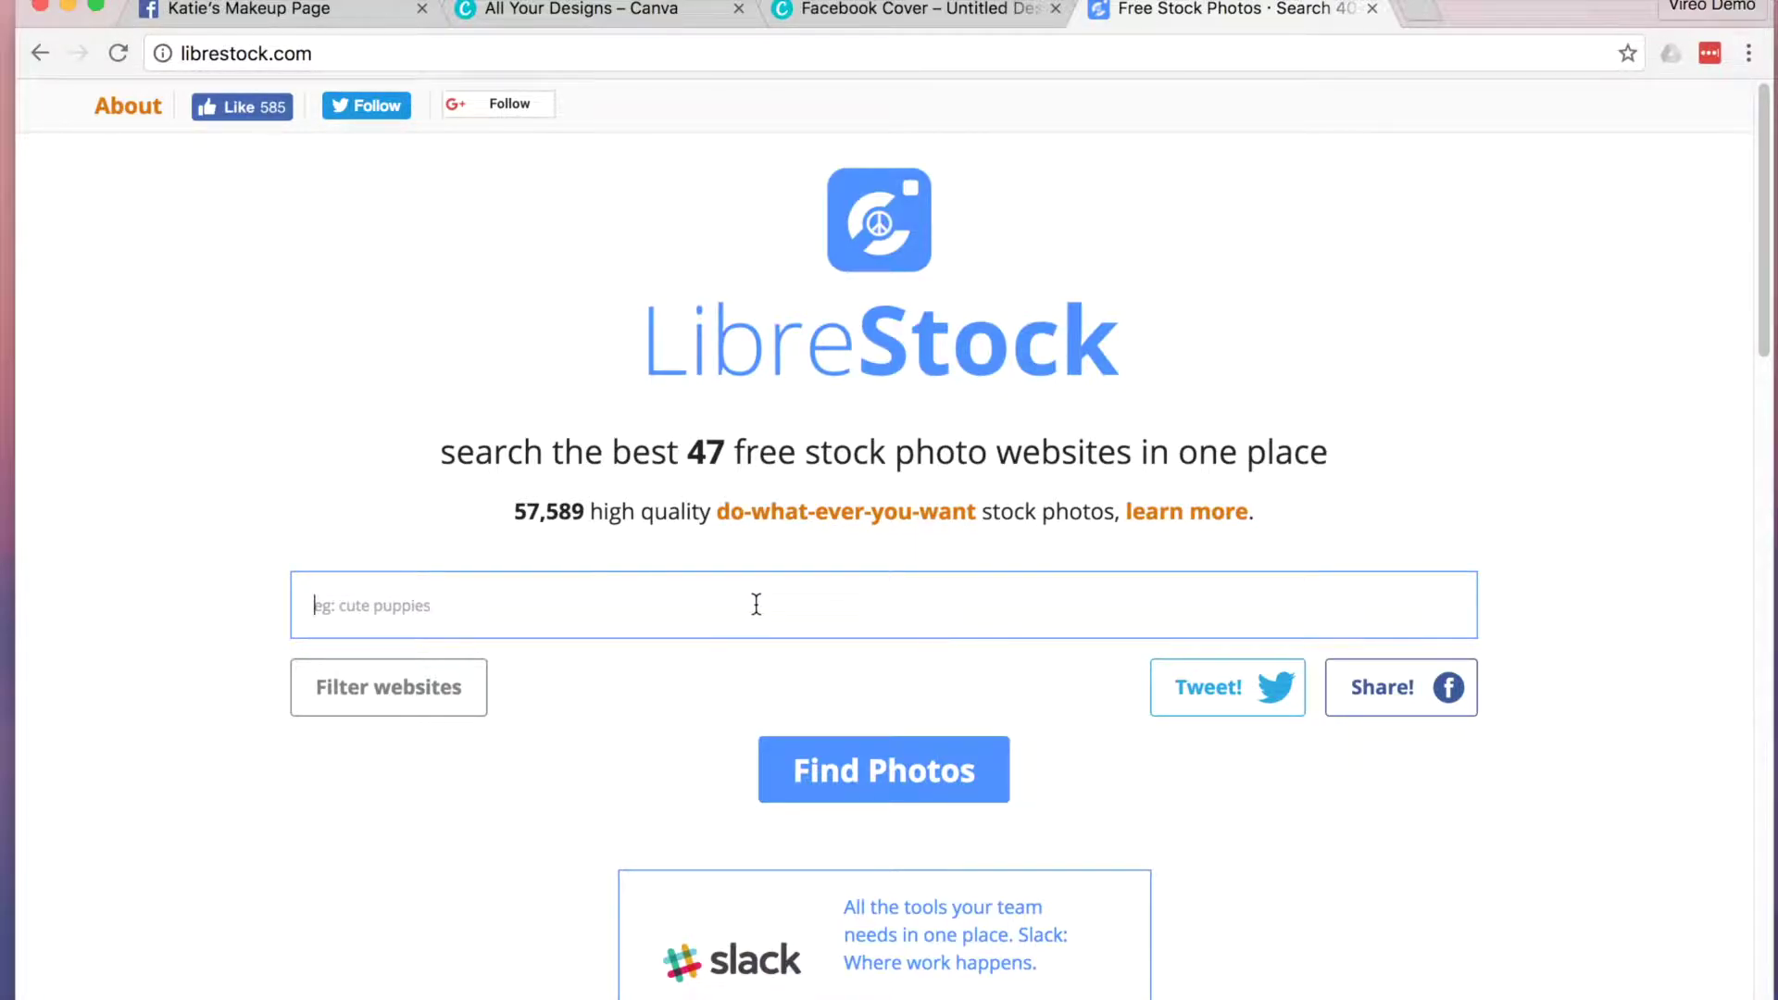
{"action": "type", "text": "makeup"}
{"action": "key", "text": "Return"}
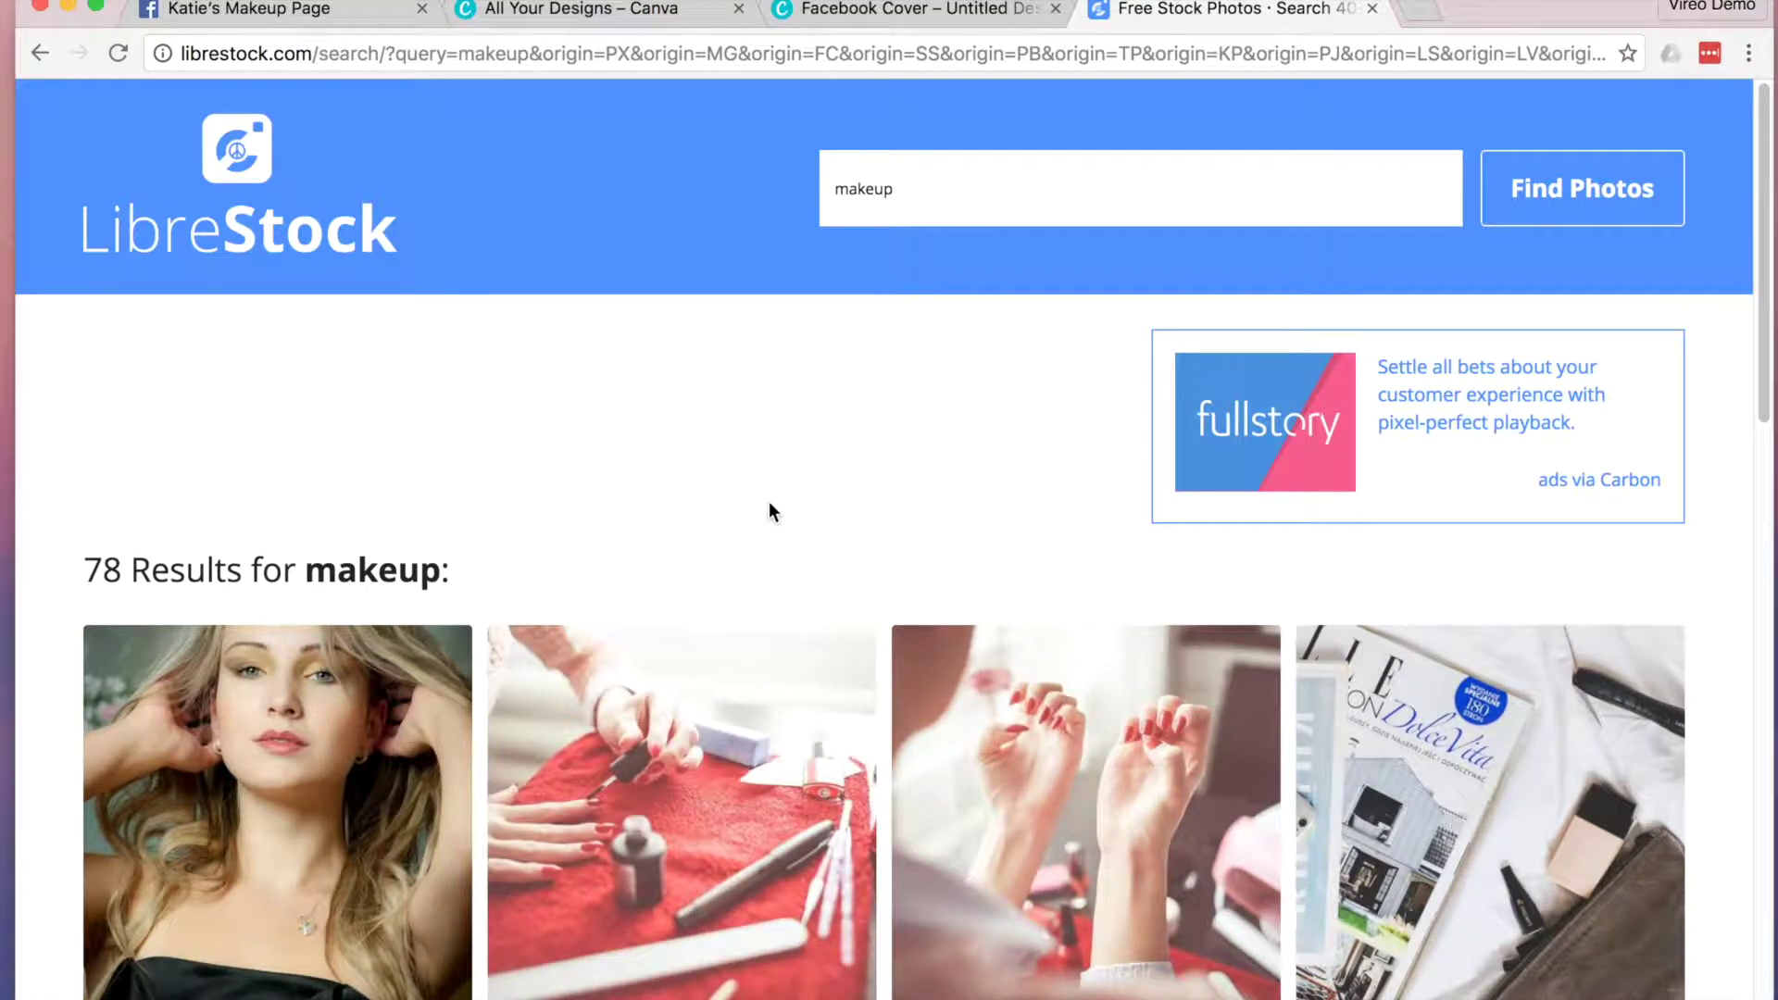
{"action": "scroll", "coordinate": [774, 482], "scroll_direction": "down", "scroll_amount": 3}
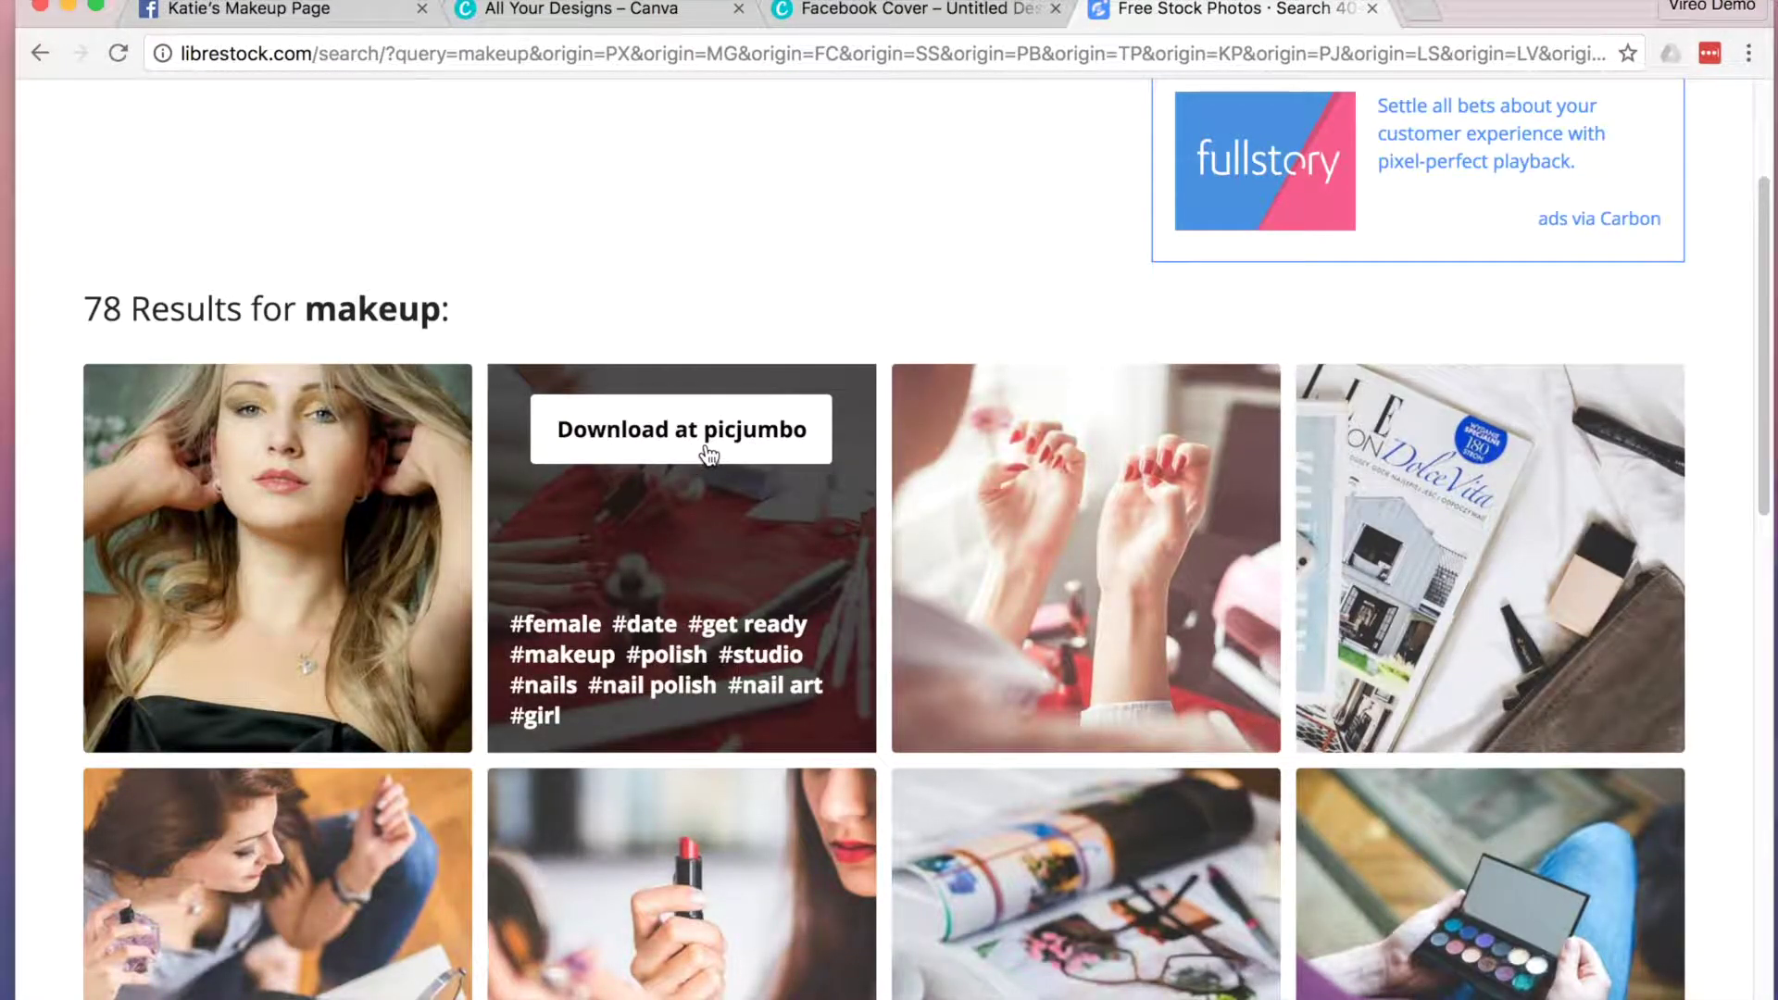
{"action": "left_click", "coordinate": [701, 447]}
Bring up the picjumbo page for 'Girl Got Her Nails Done' and scroll to its free download.
{"action": "left_click", "coordinate": [1157, 9]}
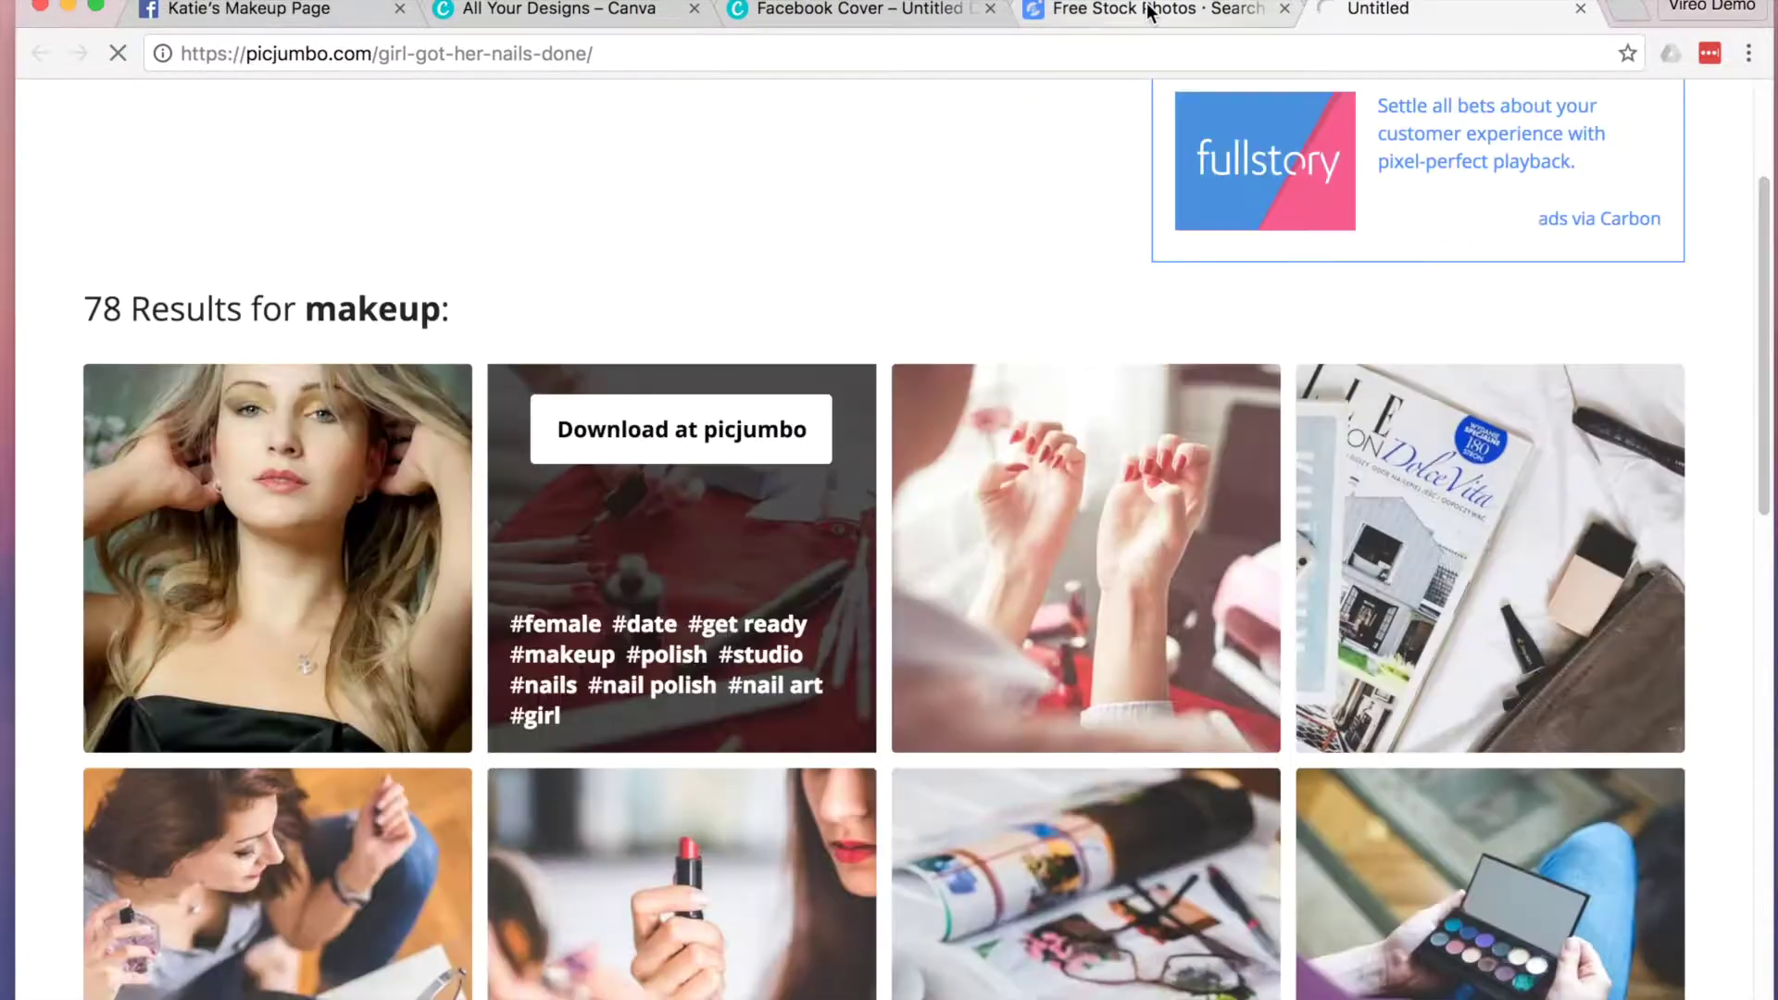
{"action": "left_click", "coordinate": [1389, 11]}
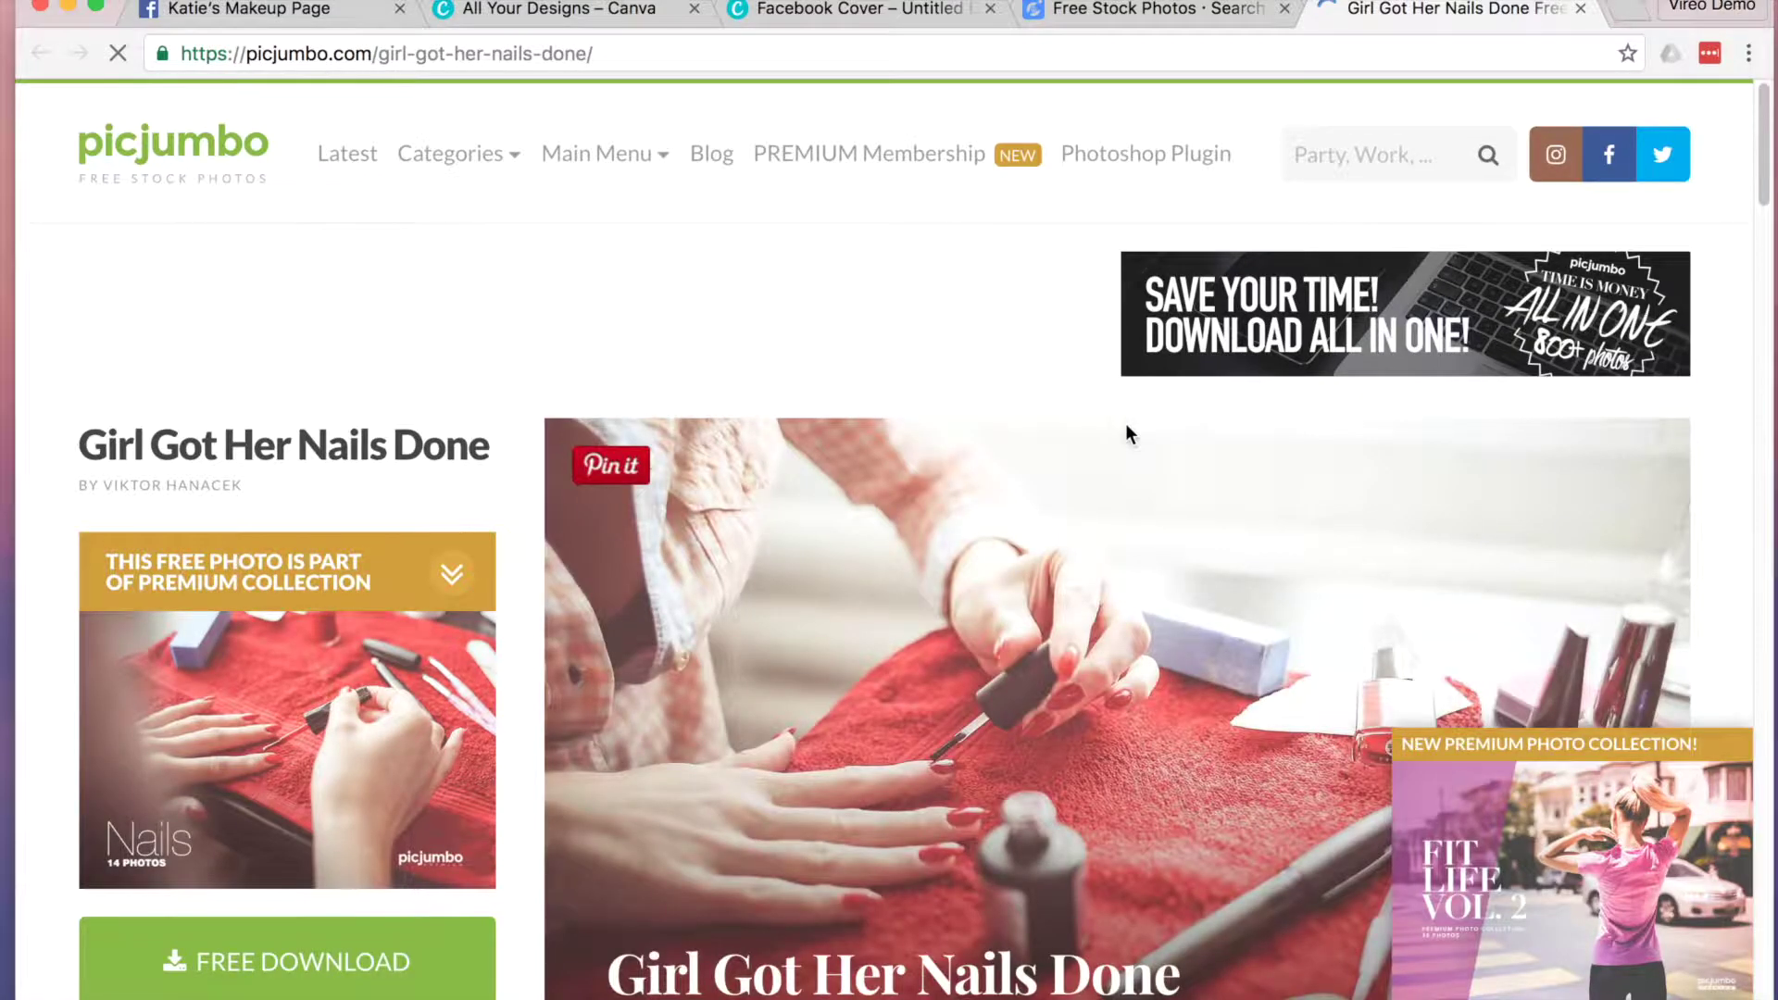
{"action": "scroll", "coordinate": [1125, 425], "scroll_direction": "down", "scroll_amount": 5}
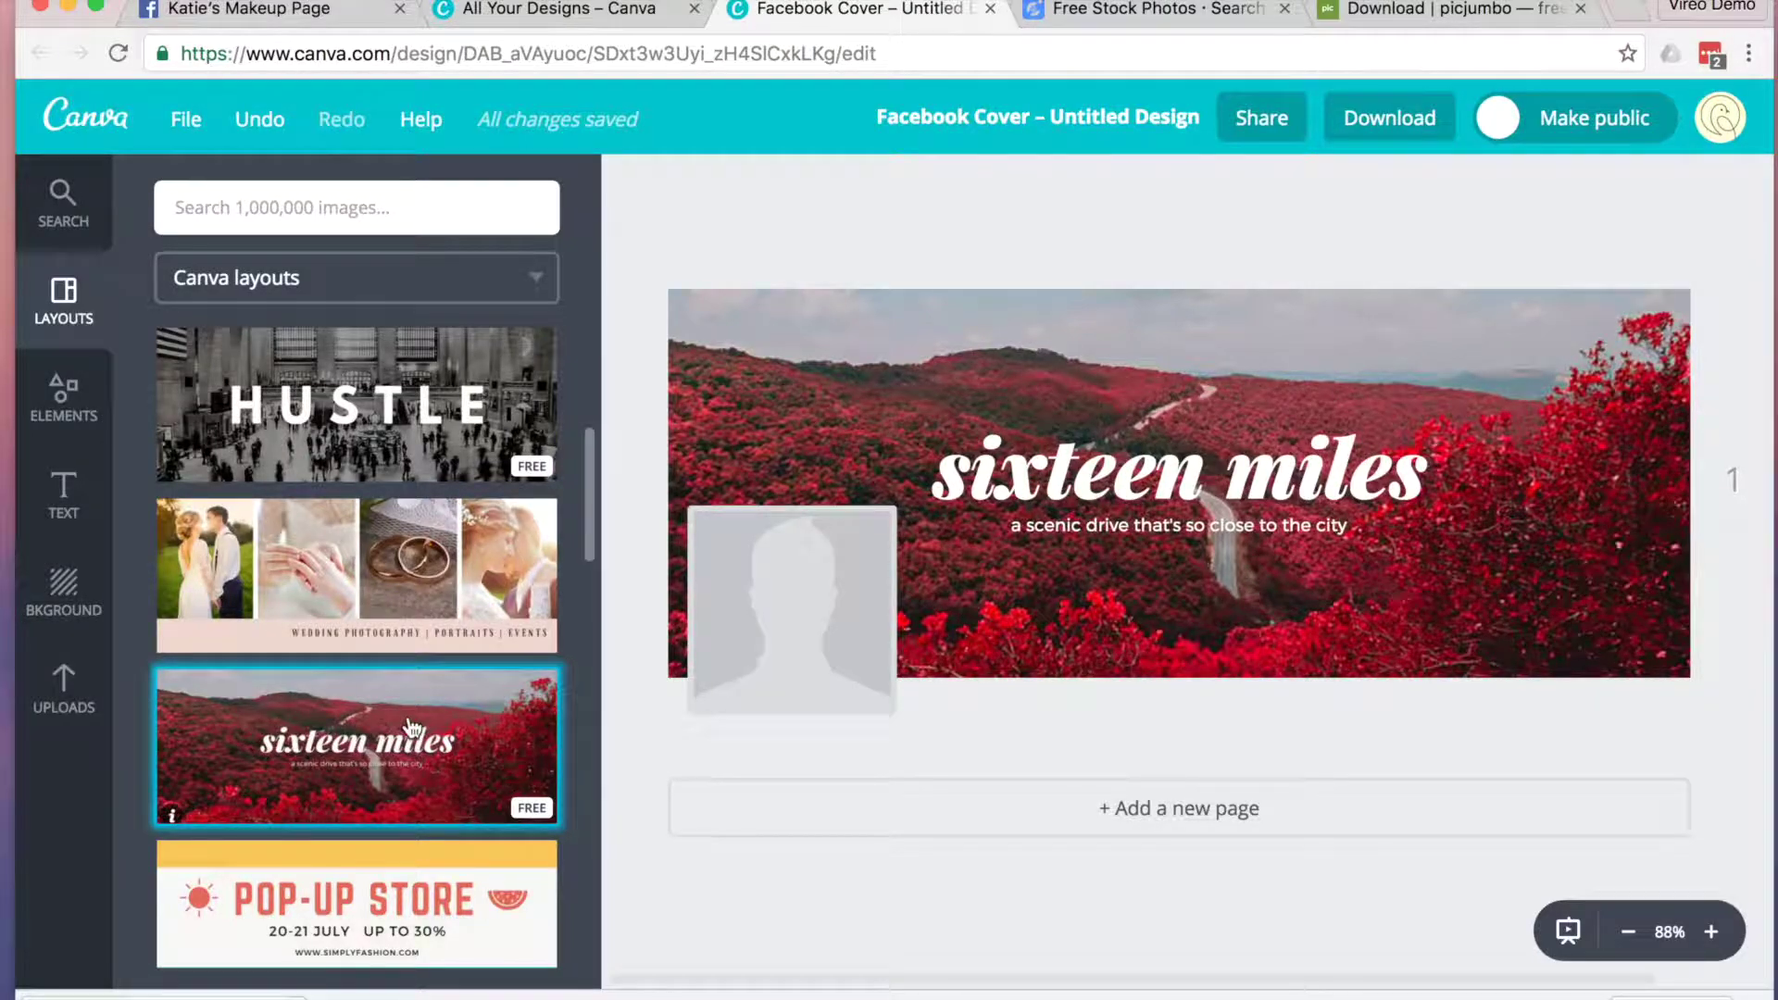
Upload the nail-polish photo in Uploads and drag it onto the cover as the background.
{"action": "left_click", "coordinate": [60, 699]}
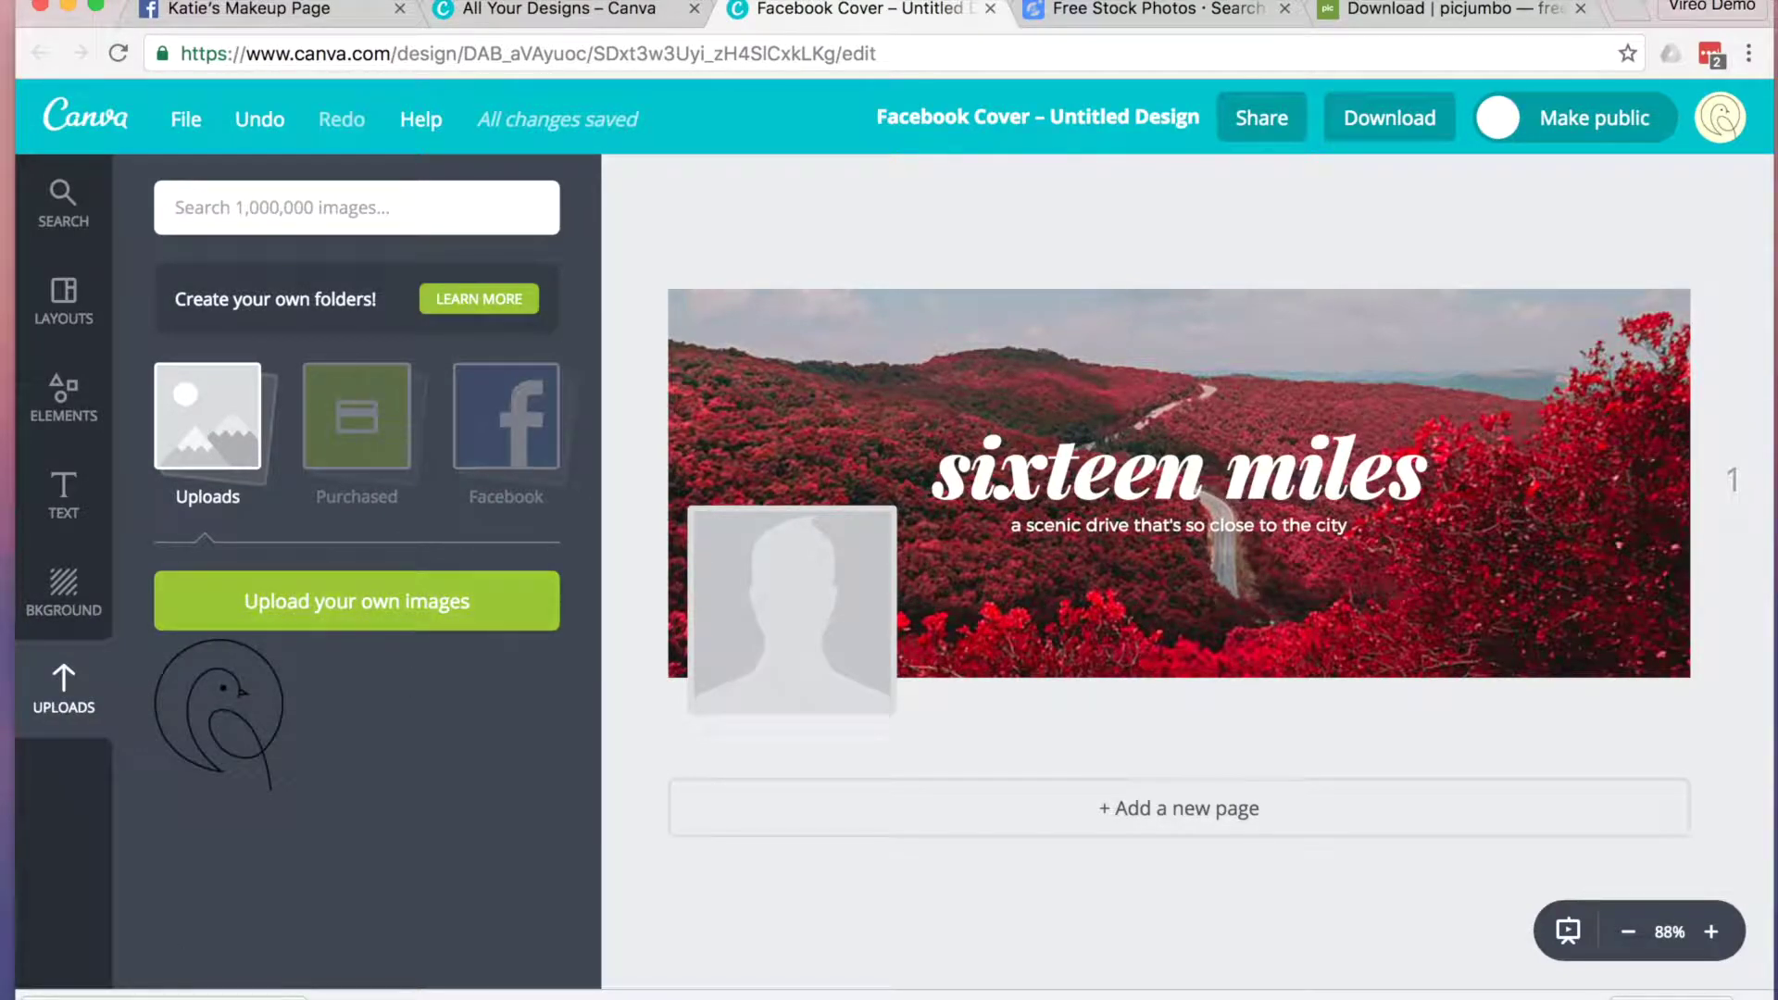
{"action": "left_click_drag", "start_coordinate": [403, 638], "coordinate": [416, 603]}
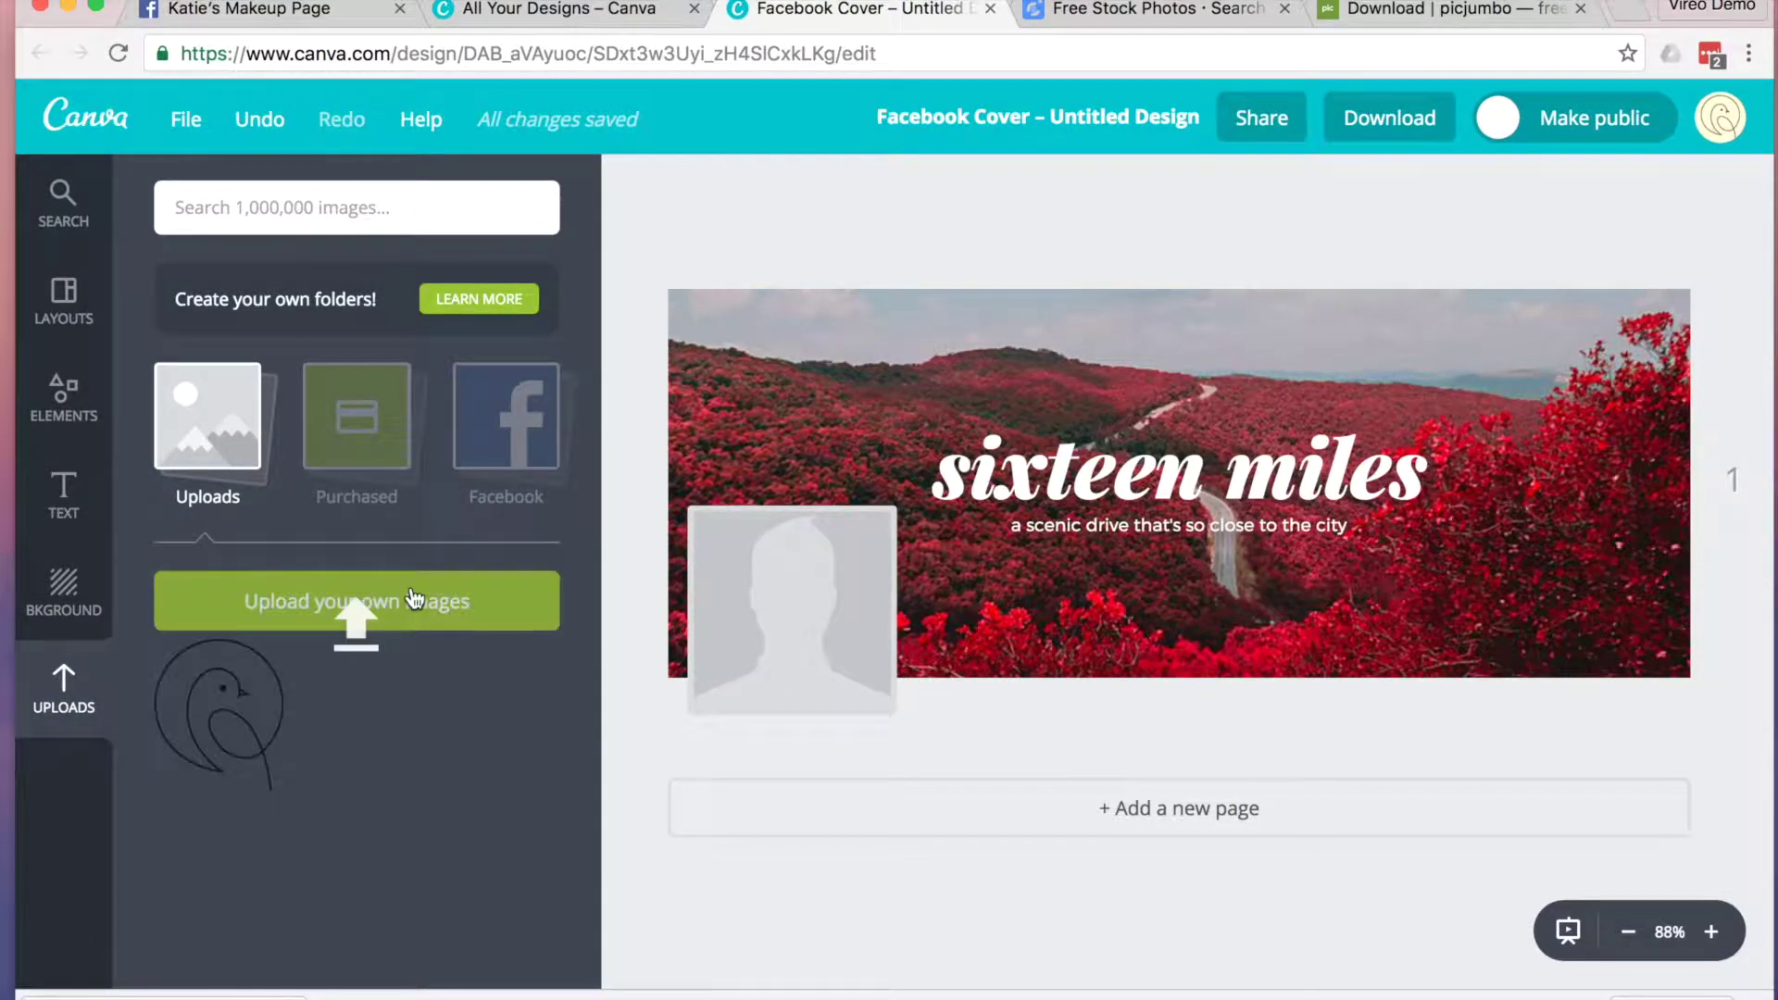
{"action": "left_click_drag", "start_coordinate": [365, 699], "coordinate": [1560, 277]}
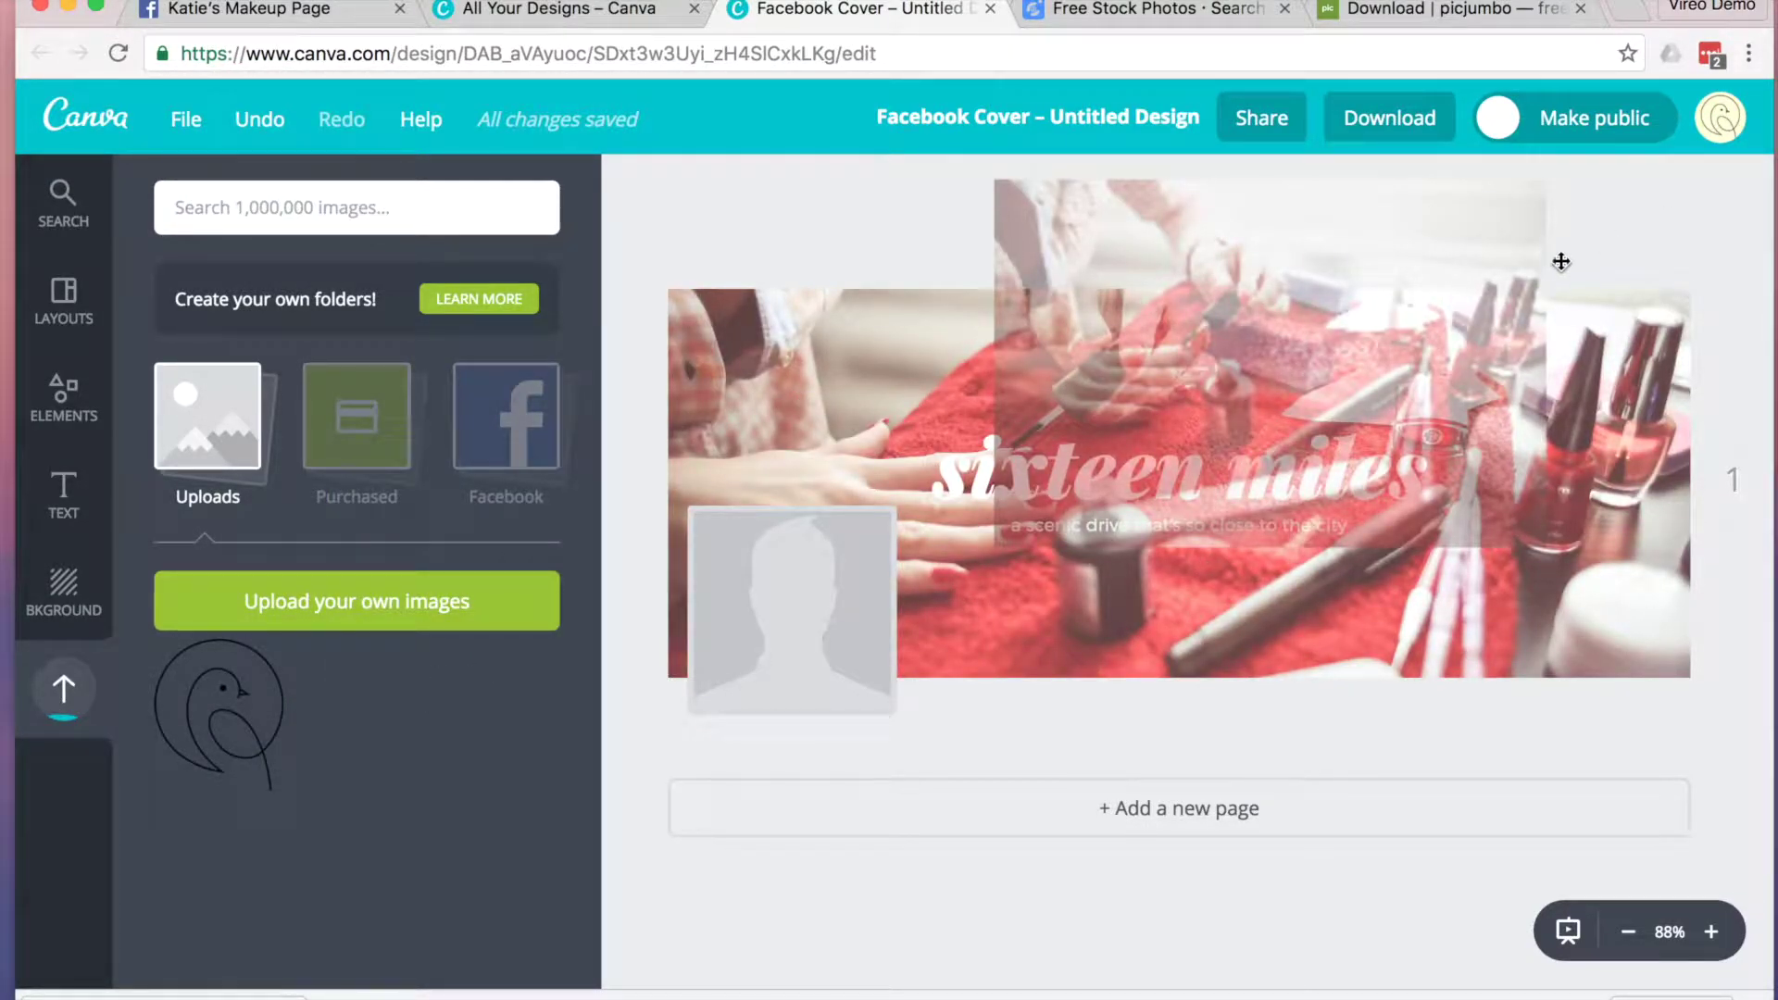
{"action": "left_click_drag", "start_coordinate": [1185, 476], "coordinate": [1210, 421]}
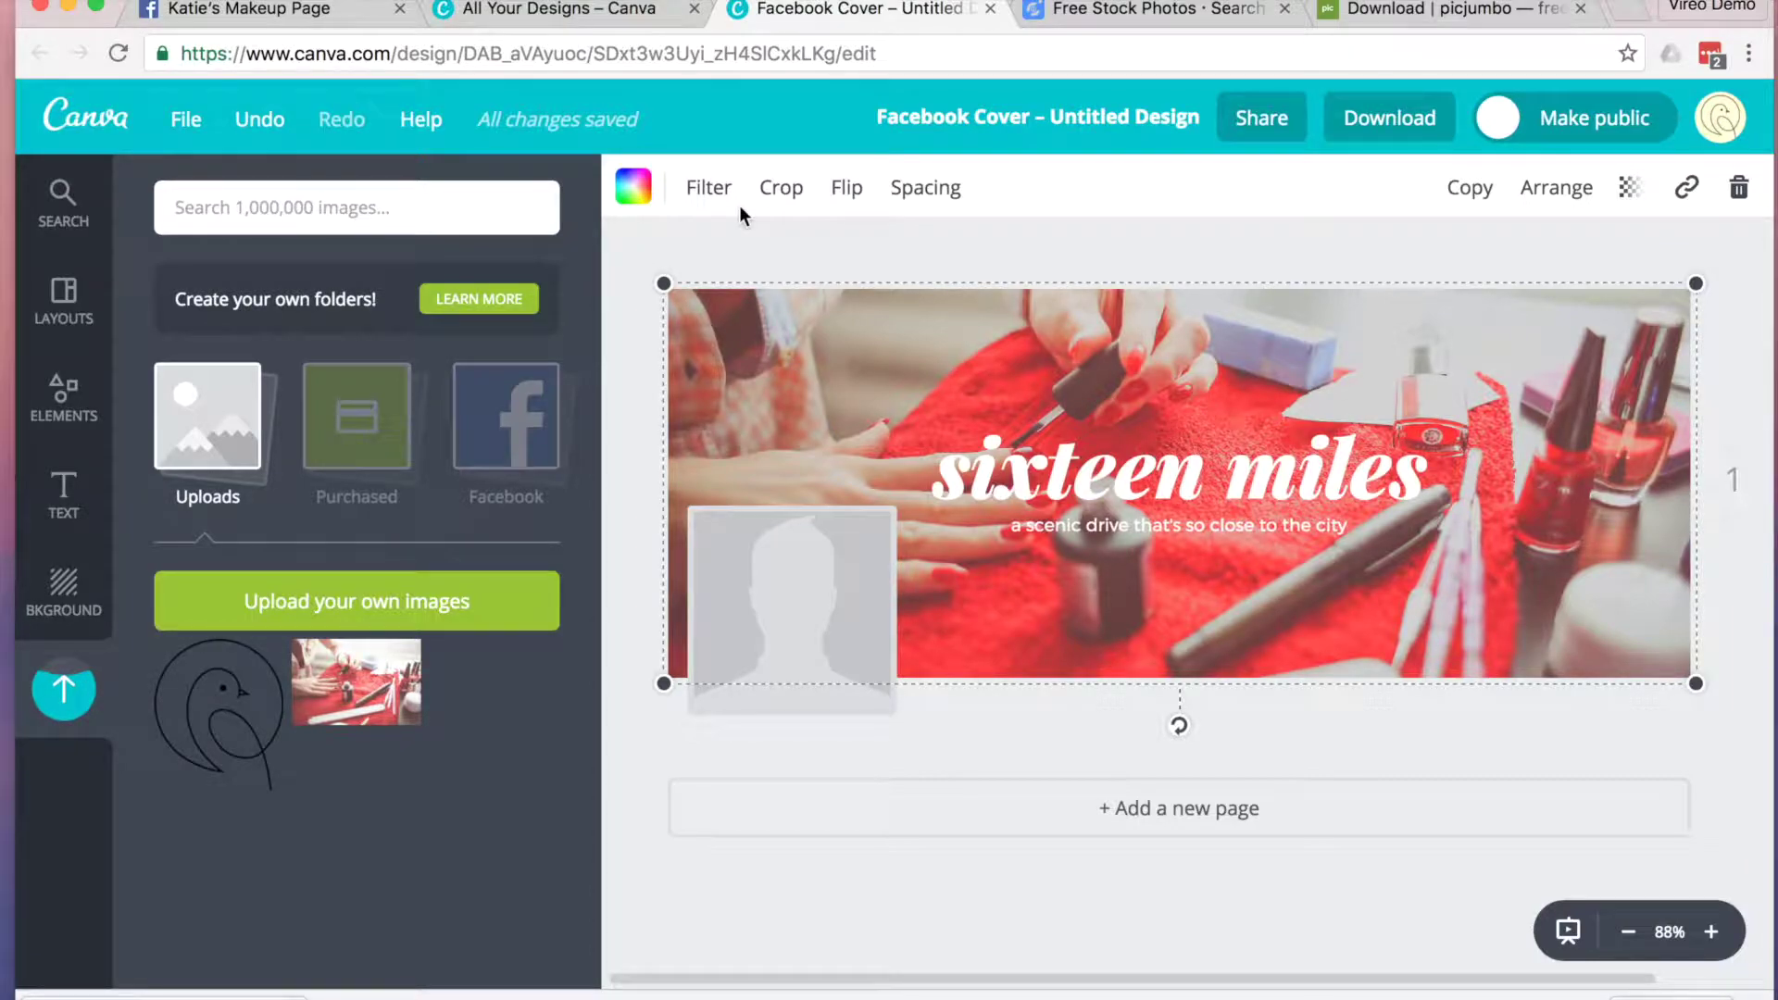
Set the photo filter to Normal and lower its brightness and contrast.
{"action": "left_click", "coordinate": [705, 193]}
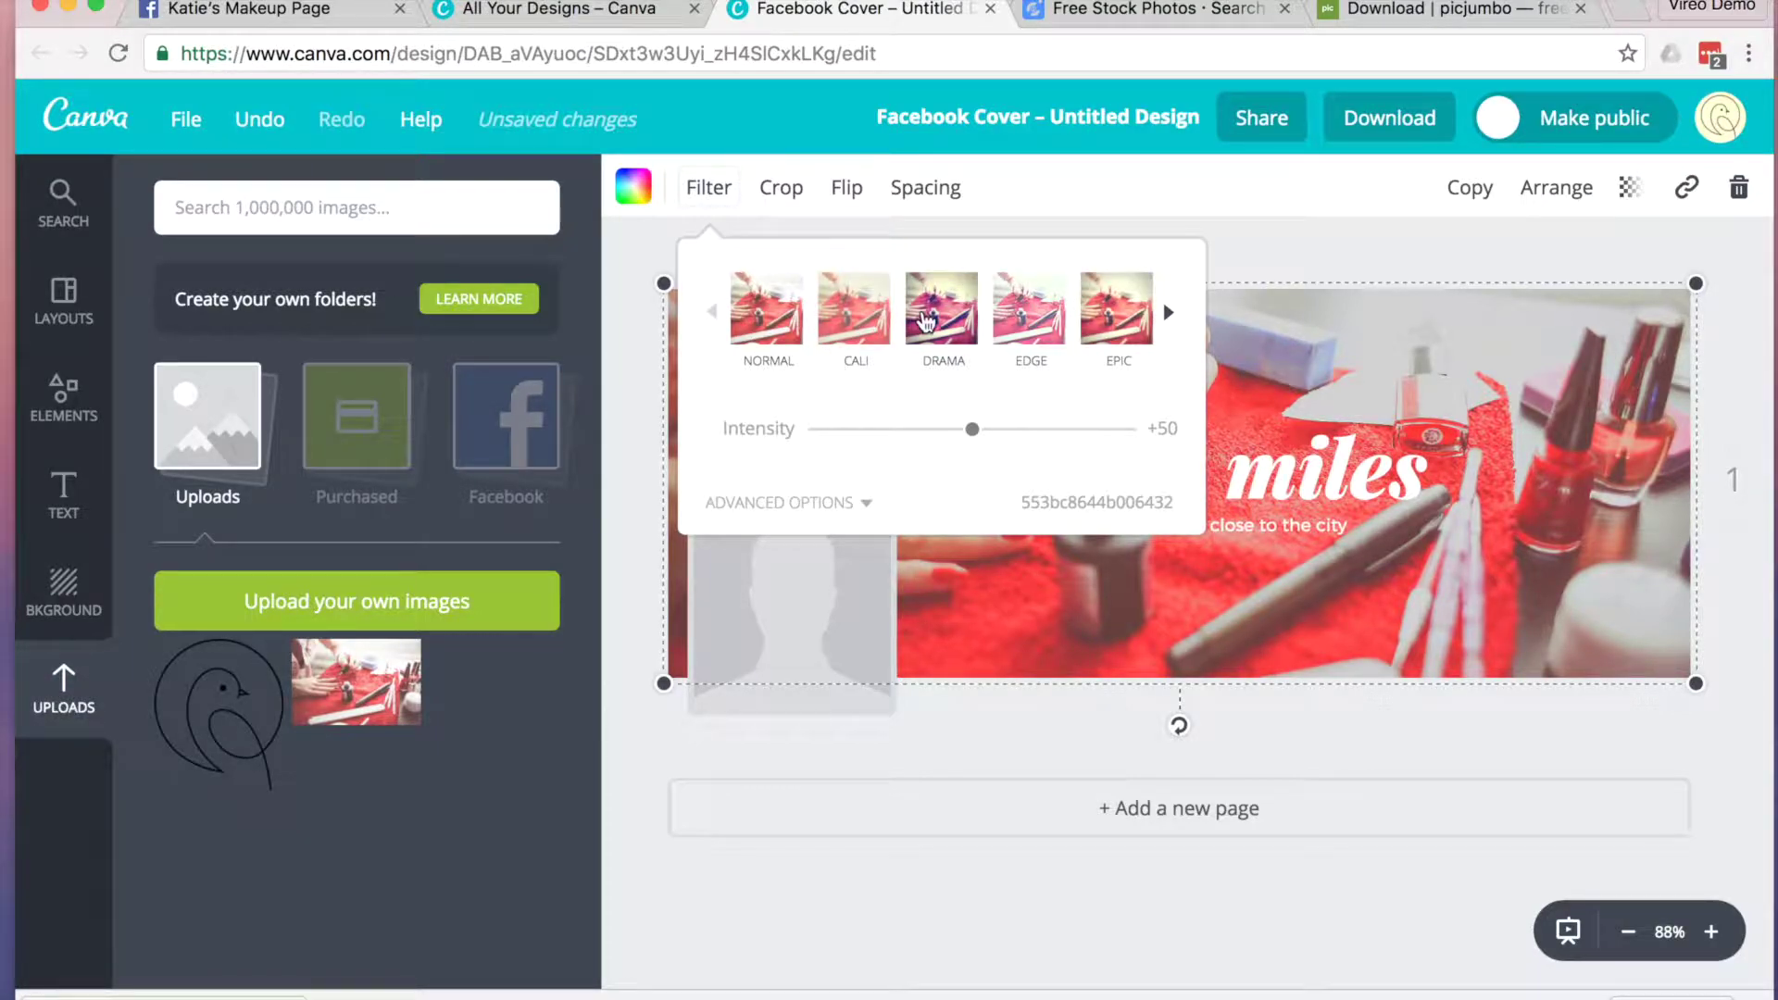
{"action": "left_click", "coordinate": [924, 319]}
{"action": "left_click", "coordinate": [854, 308]}
{"action": "left_click", "coordinate": [767, 308]}
{"action": "left_click_drag", "start_coordinate": [972, 454], "coordinate": [889, 454]}
{"action": "left_click_drag", "start_coordinate": [972, 401], "coordinate": [889, 408]}
Retype the title as 'Katie's Makeup' and the subtitle as 'The Best Makup in the World'.
{"action": "left_click", "coordinate": [1503, 515]}
{"action": "double_click", "coordinate": [1504, 515]}
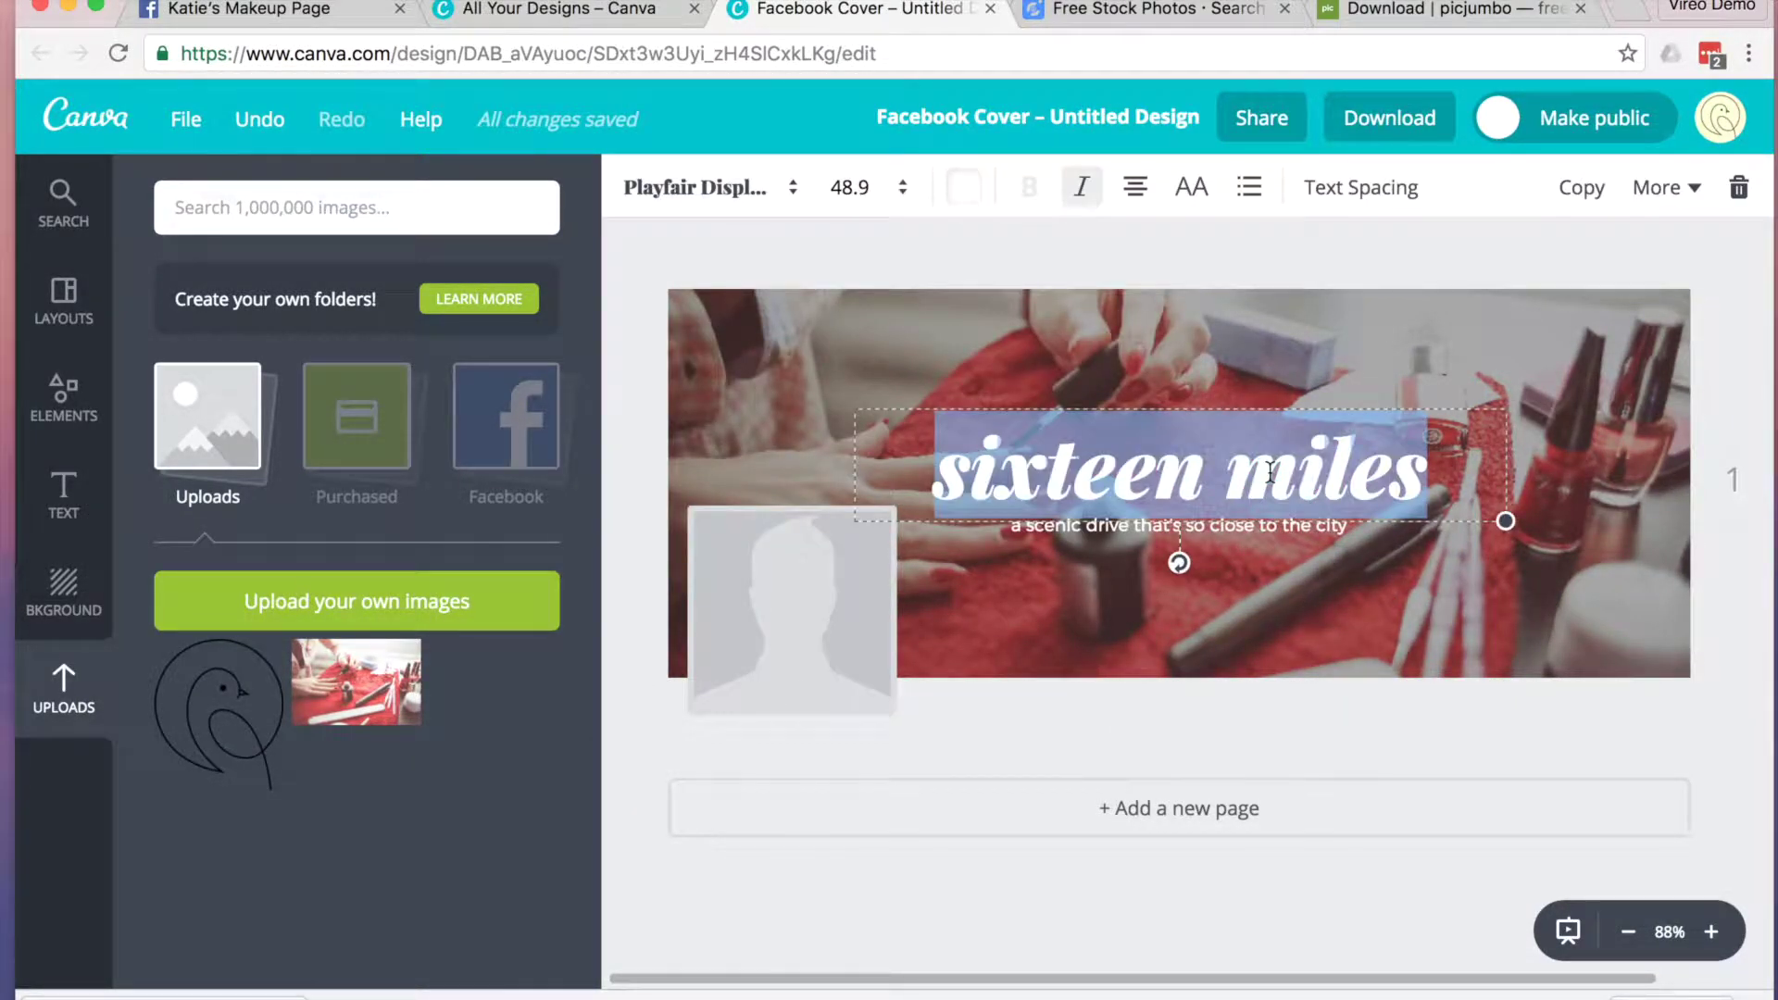
{"action": "type", "text": "Katie's Makeup"}
{"action": "left_click", "coordinate": [1204, 574]}
{"action": "double_click", "coordinate": [1179, 525]}
{"action": "type", "text": "The Best Makup in the World"}
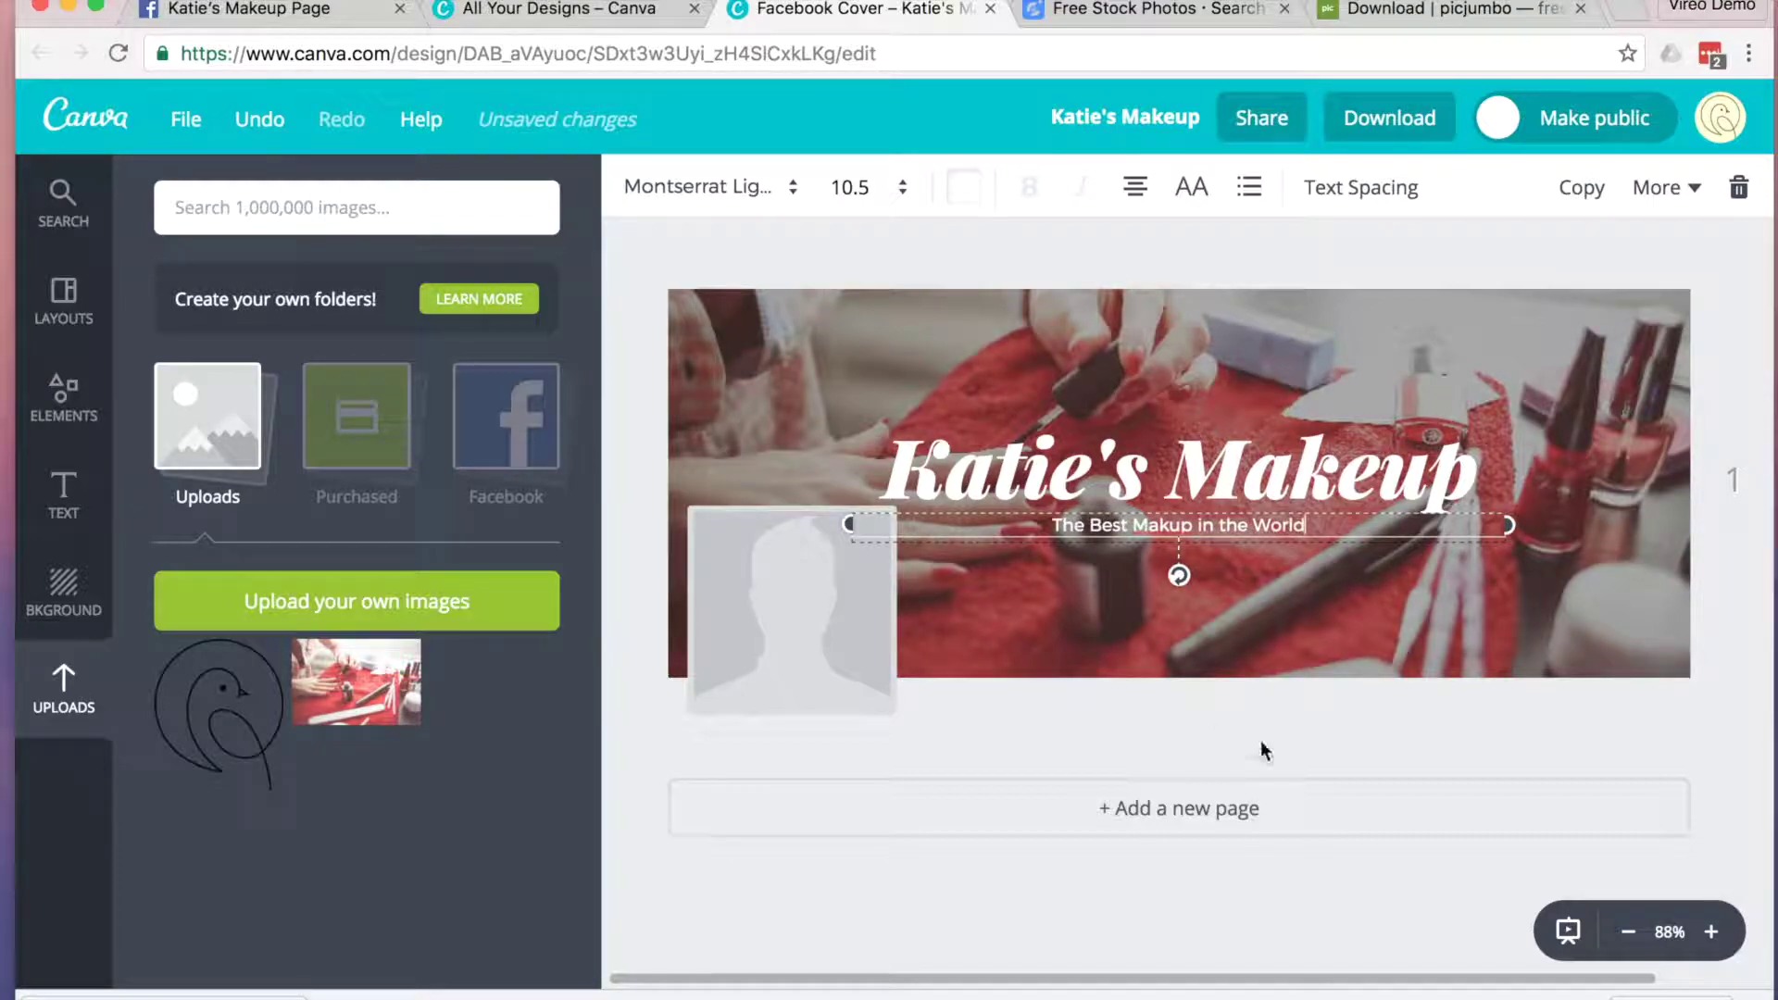
{"action": "key", "text": "ctrl+a"}
{"action": "type", "text": "Find out"}
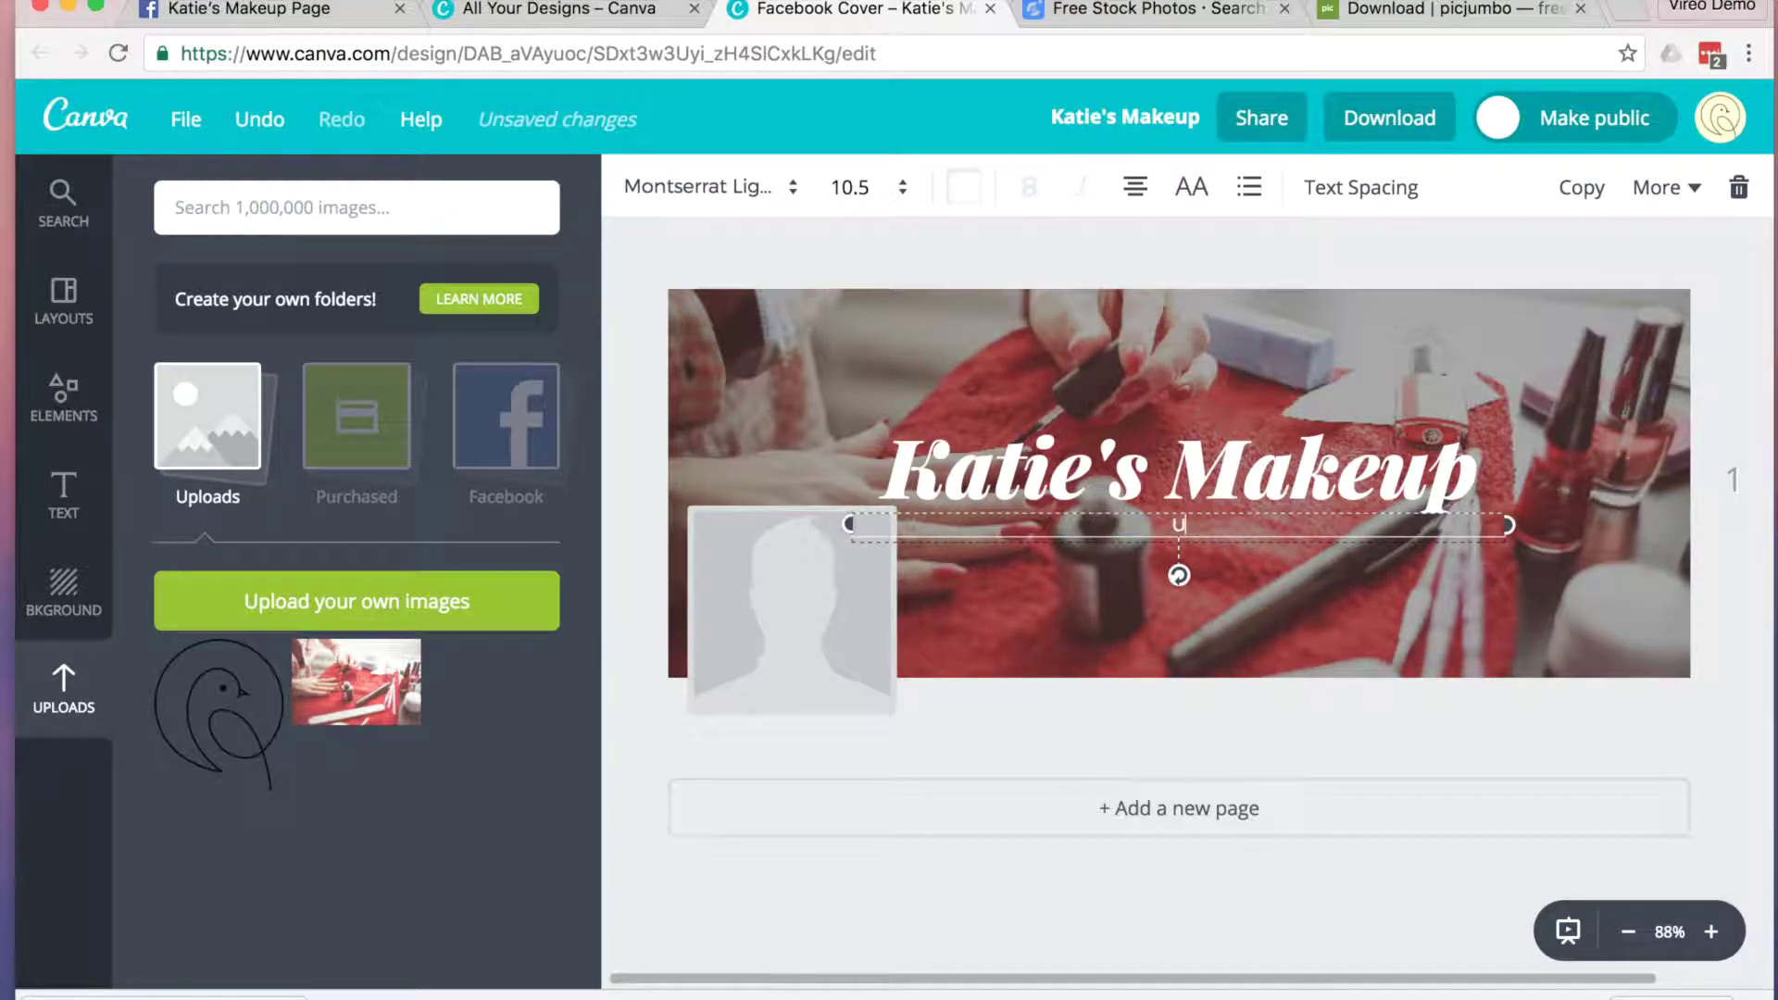
{"action": "type", "text": "The Best Makup in the World"}
{"action": "left_click", "coordinate": [1447, 702]}
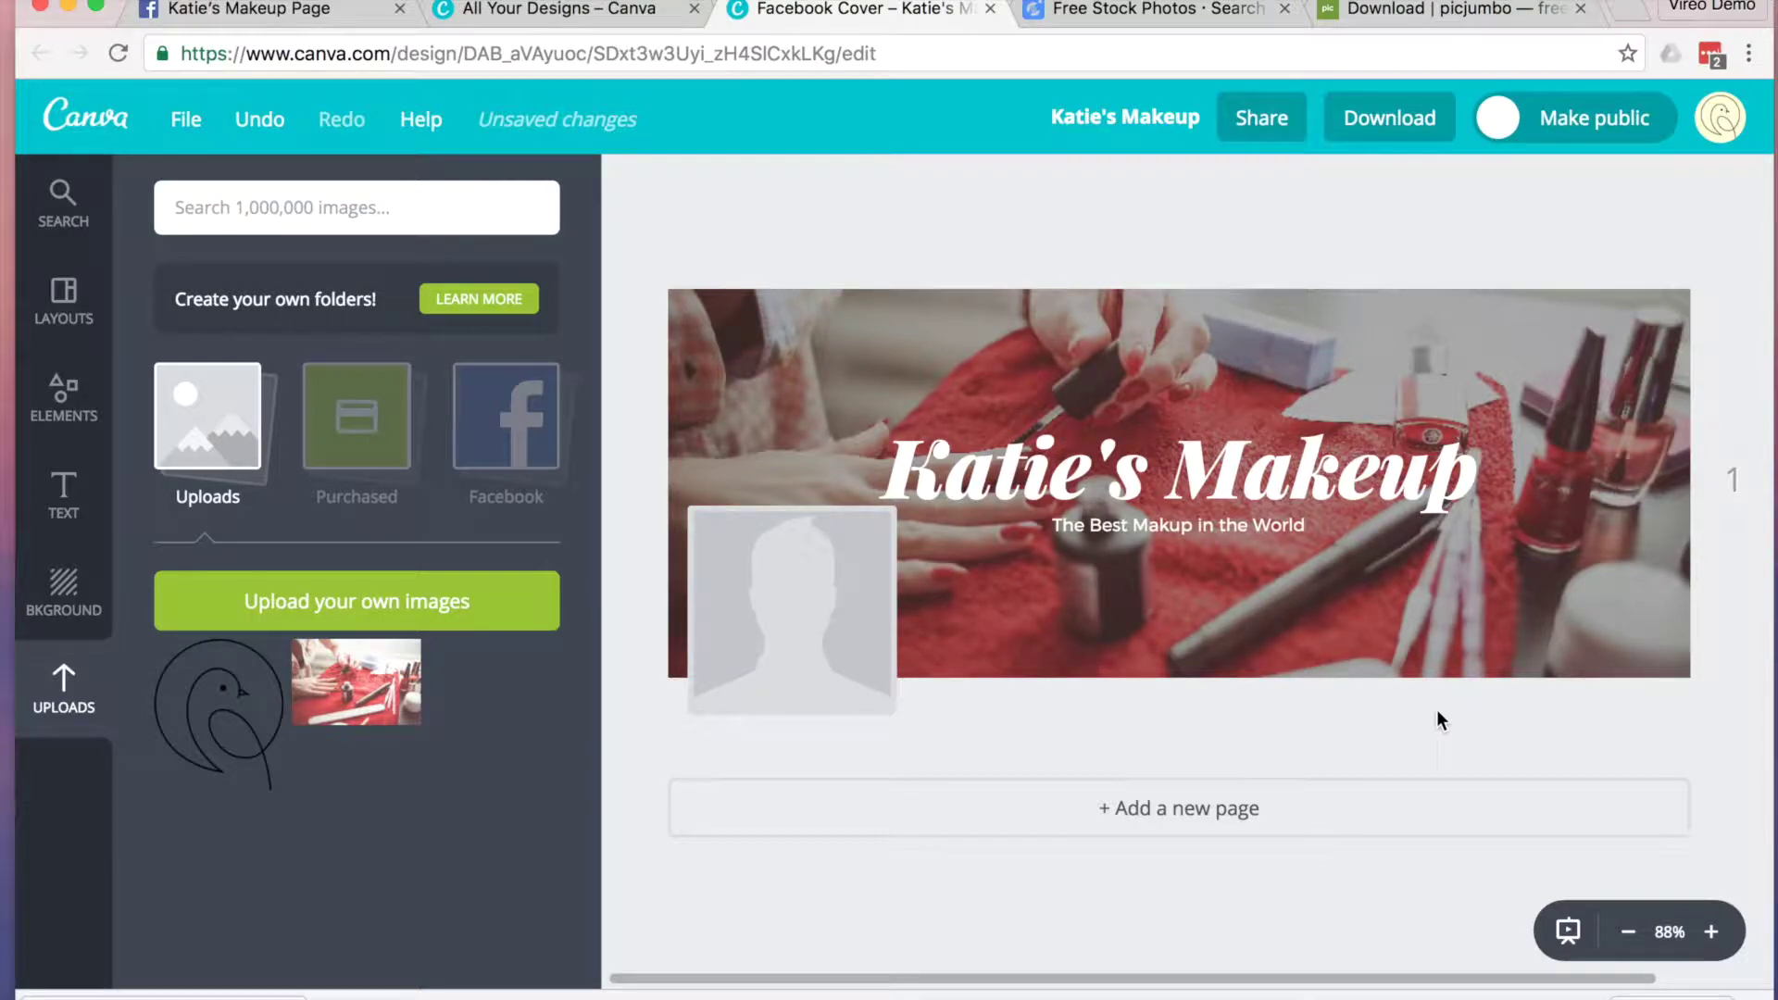
Download the cover as Image: for Web (JPG) and return to the Katie's Makeup Facebook page.
{"action": "left_click", "coordinate": [1376, 118]}
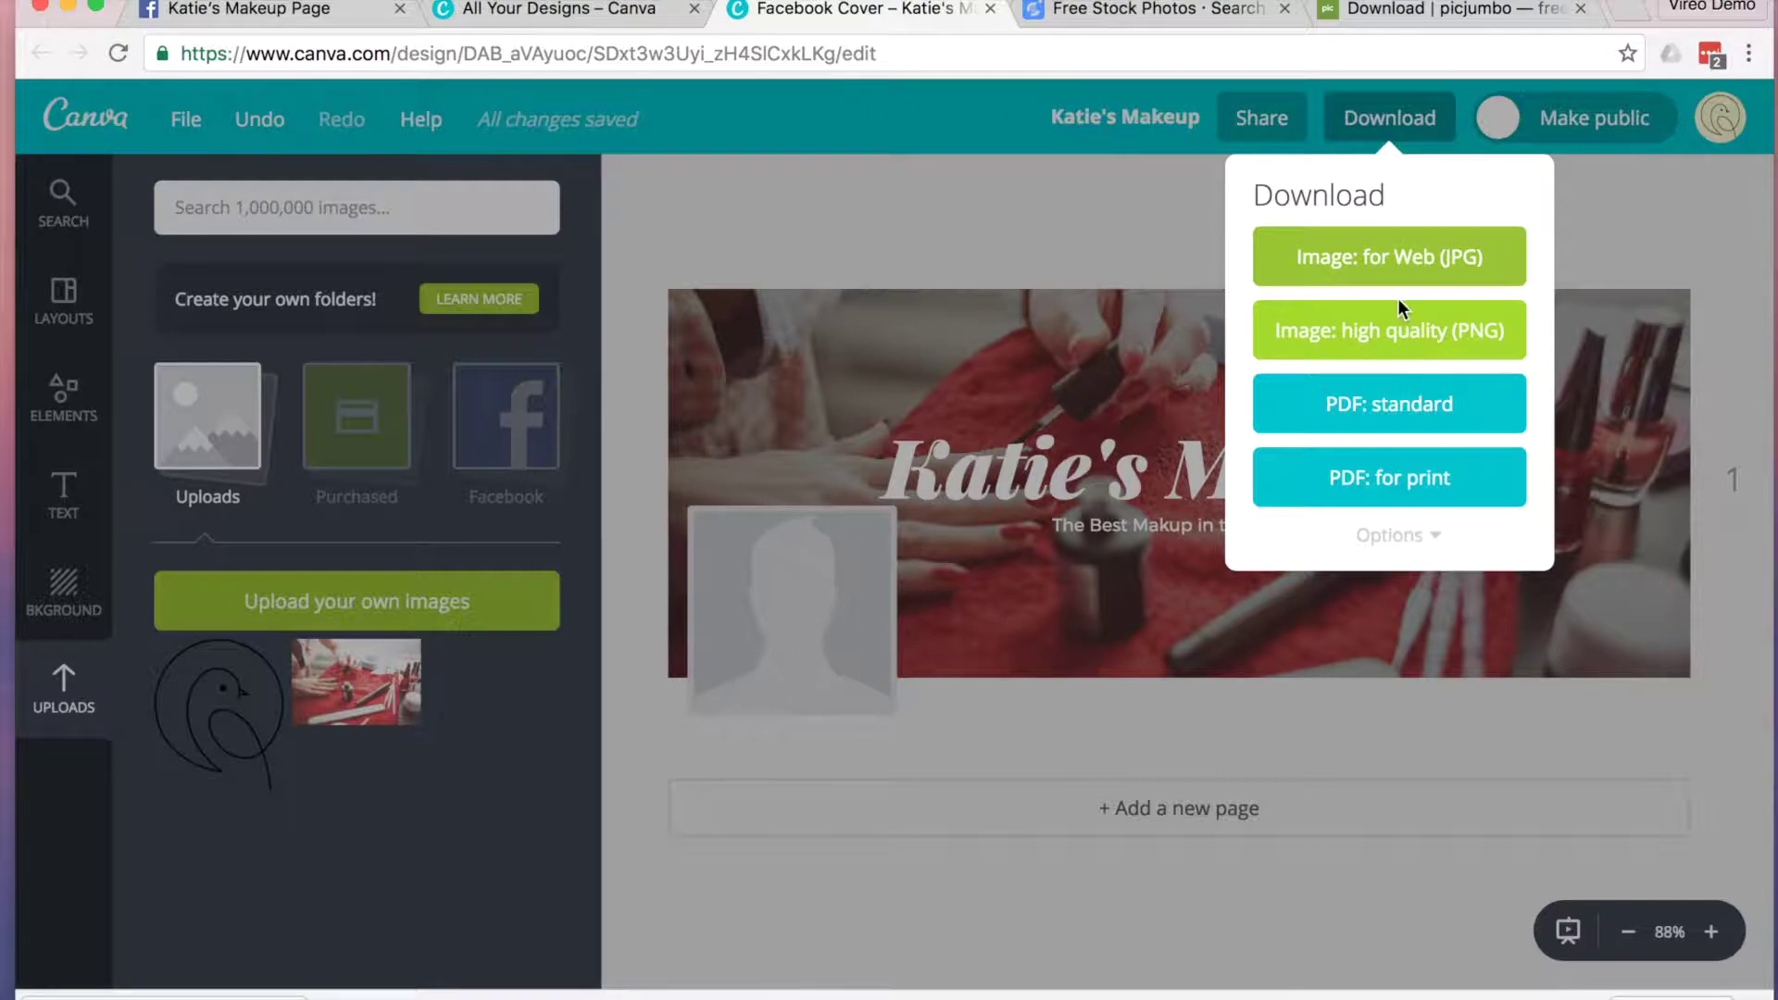
{"action": "left_click", "coordinate": [1393, 261]}
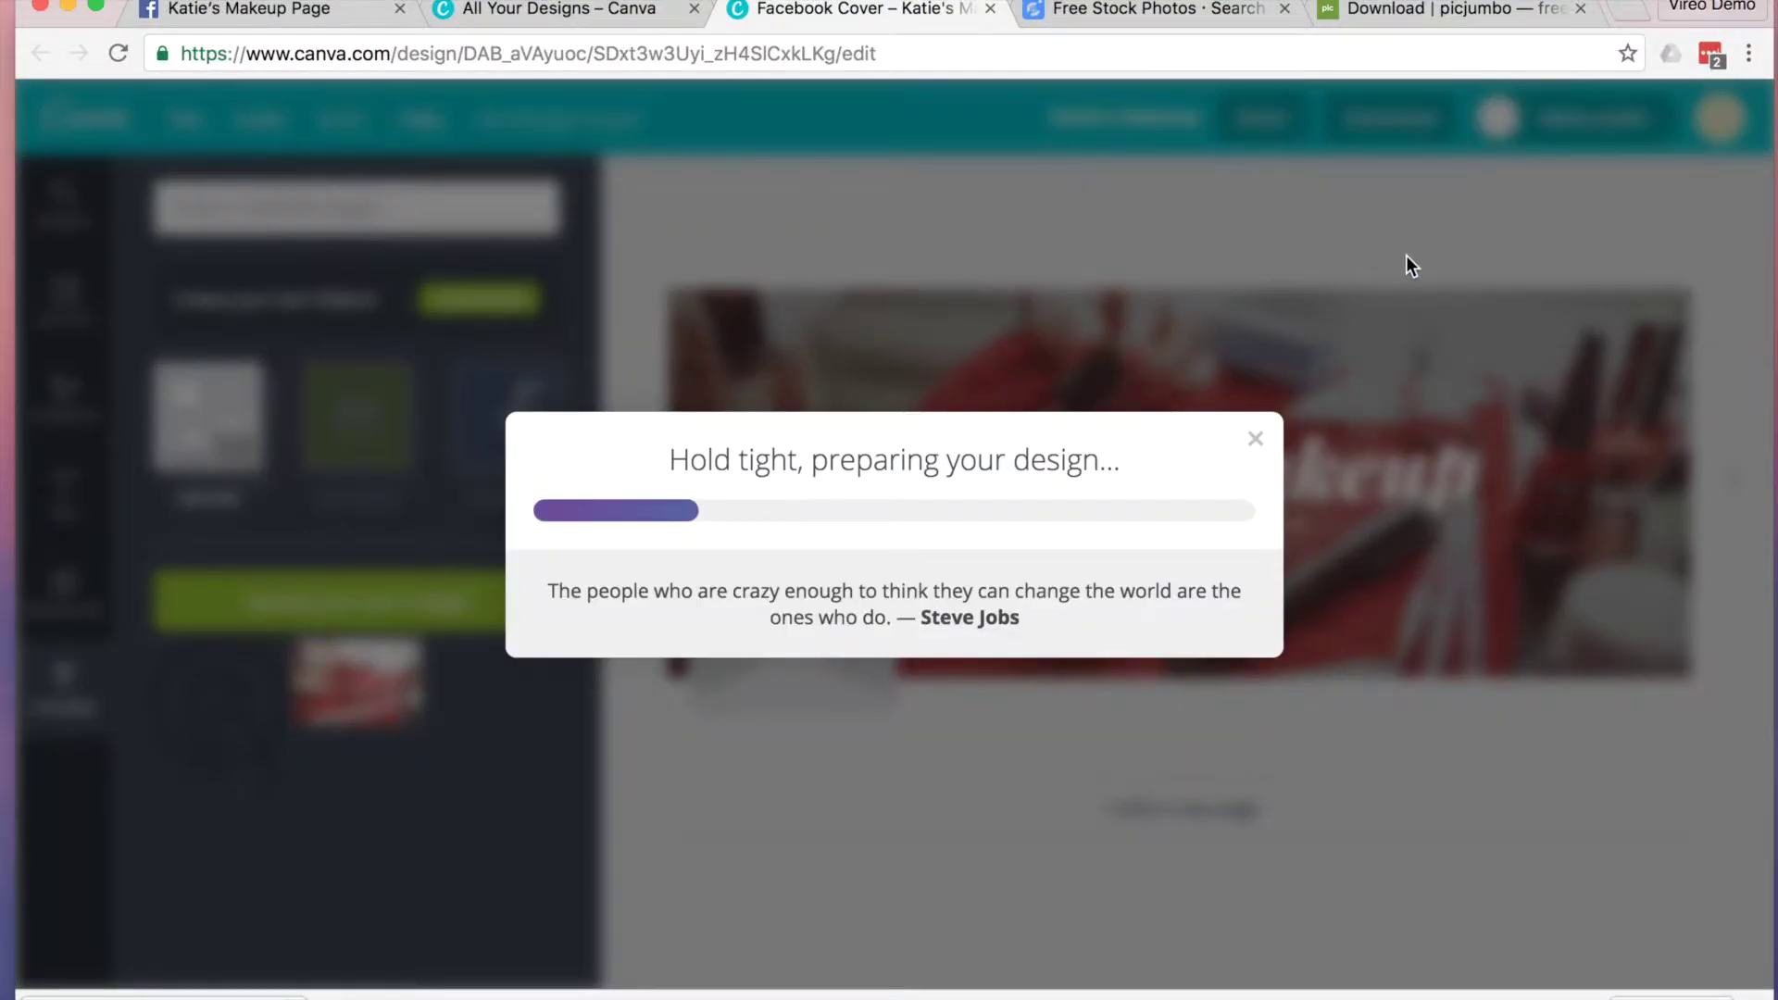
{"action": "left_click", "coordinate": [306, 10]}
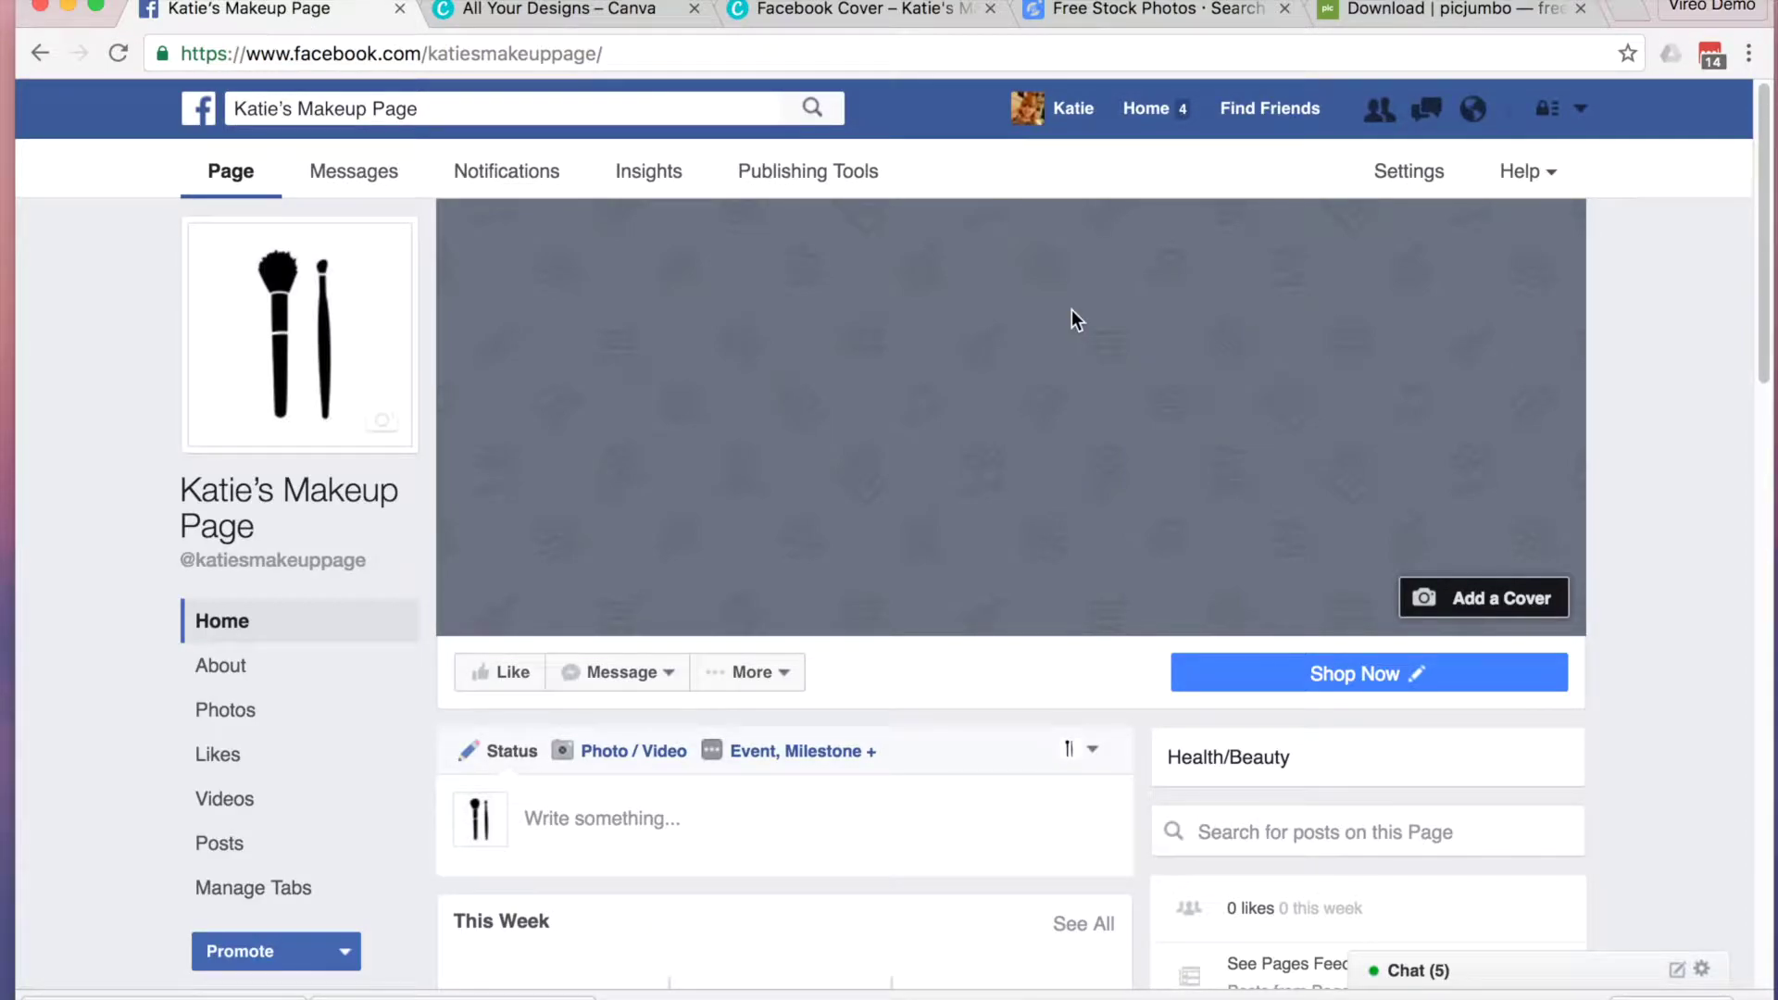
Upload the downloaded JPG from Downloads as the page's cover photo and save it.
{"action": "left_click", "coordinate": [1483, 610]}
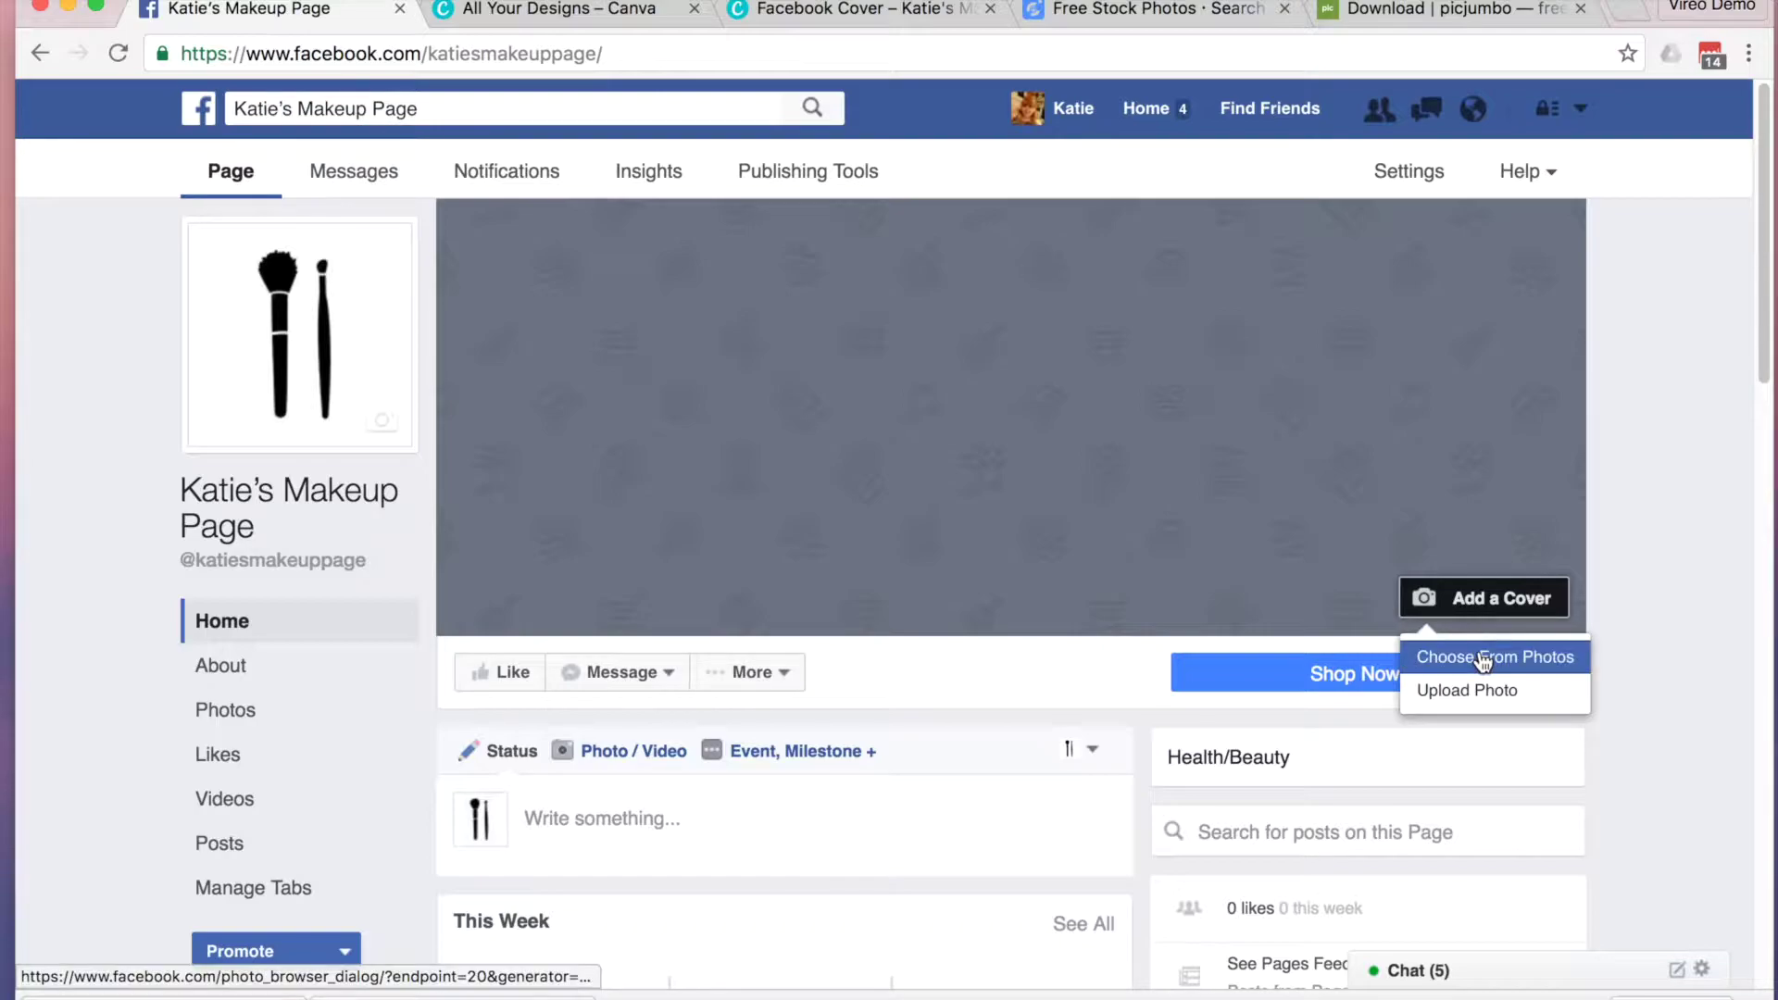
{"action": "left_click", "coordinate": [1472, 693]}
{"action": "left_click", "coordinate": [493, 399]}
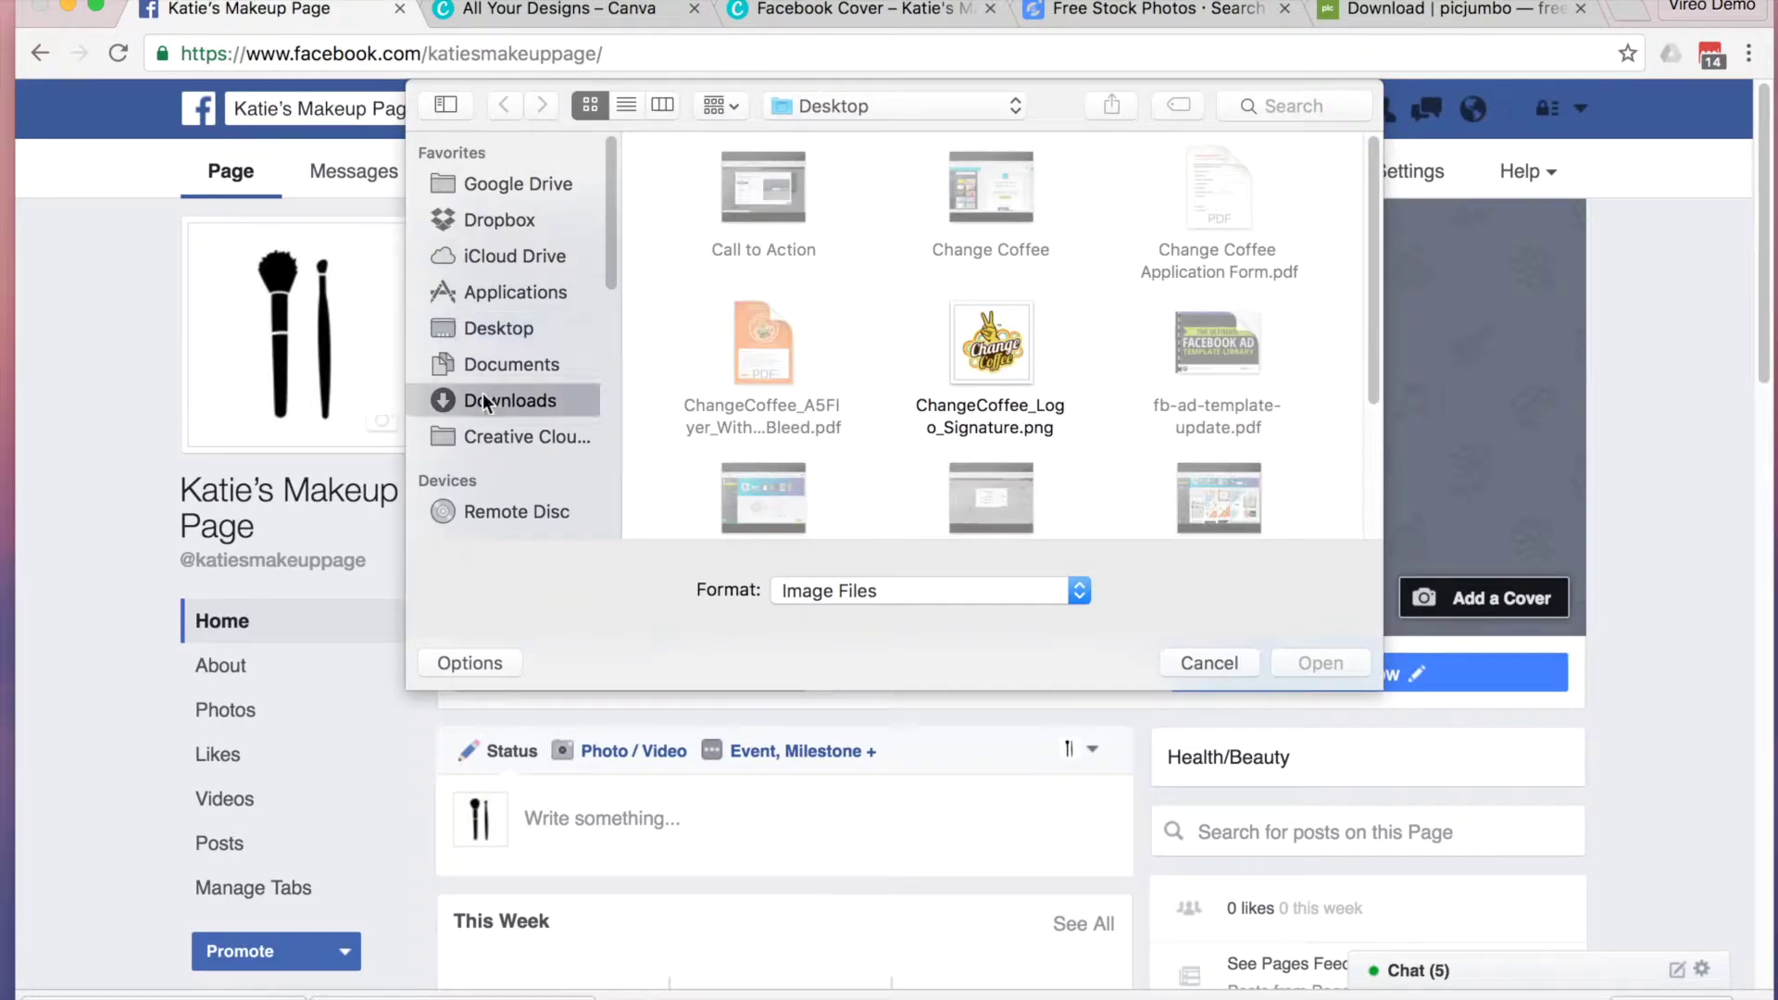
{"action": "scroll", "coordinate": [926, 277], "scroll_direction": "down", "scroll_amount": 5}
{"action": "double_click", "coordinate": [916, 398]}
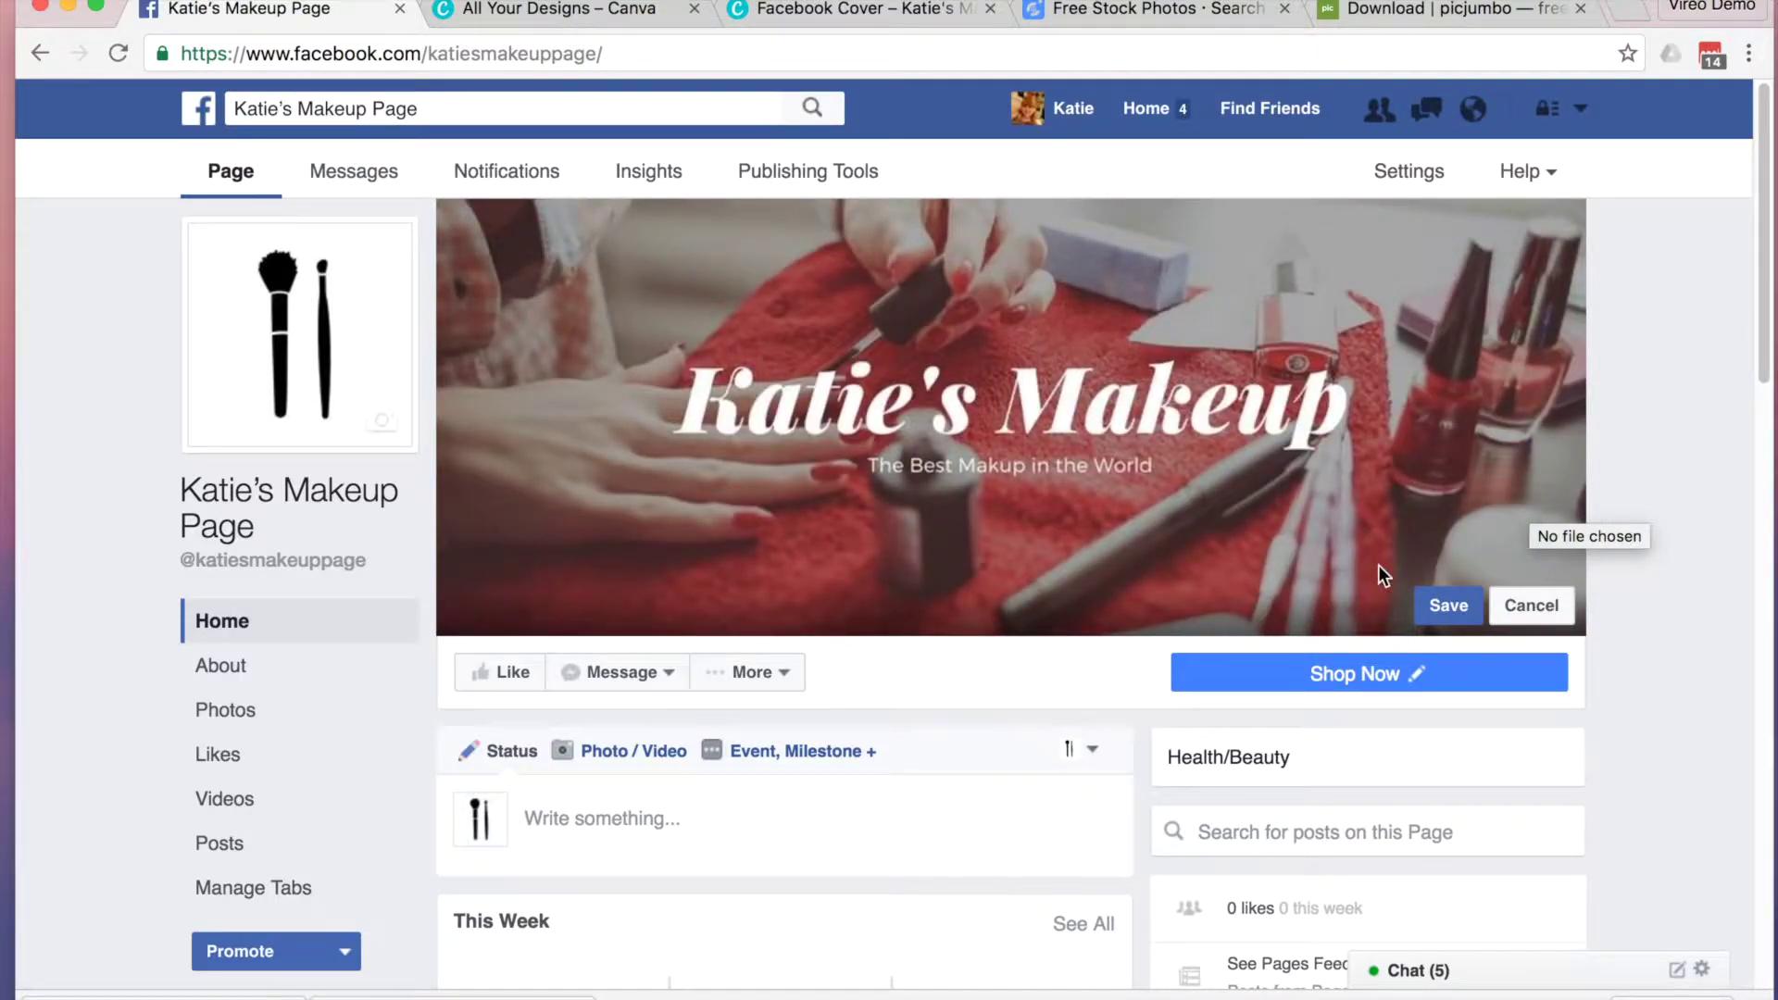
{"action": "left_click", "coordinate": [1448, 608]}
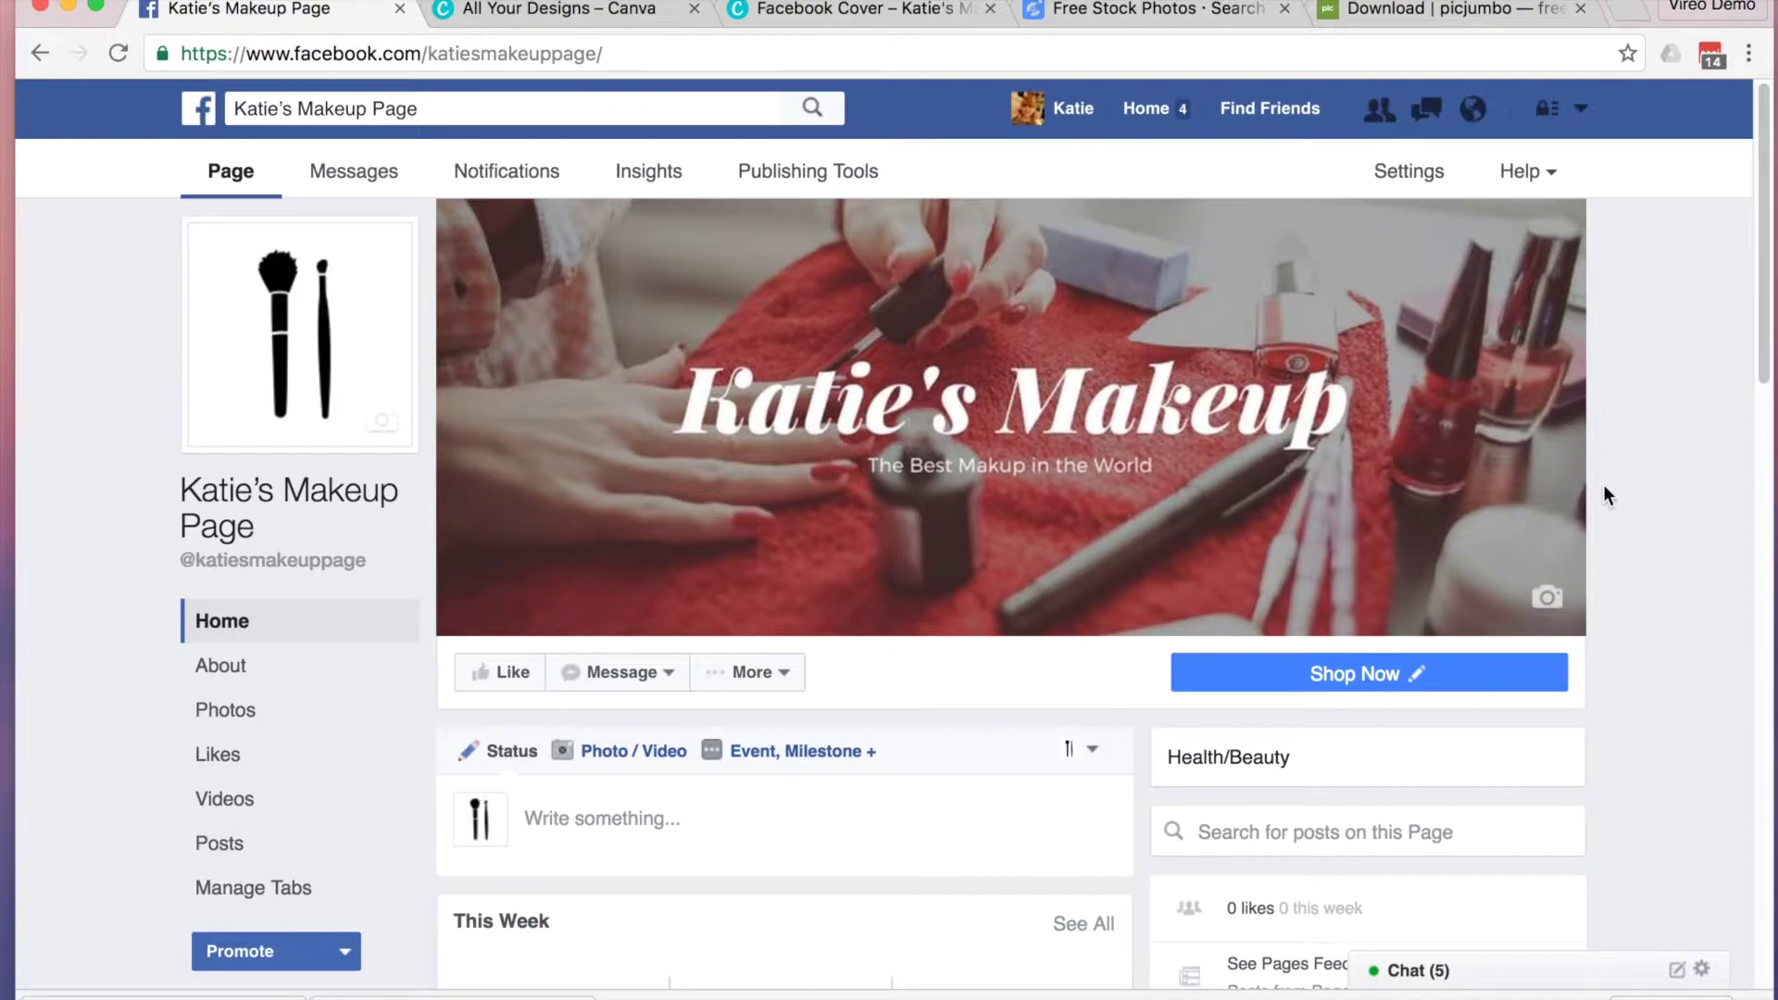
{"action": "scroll", "coordinate": [1389, 451], "scroll_direction": "down", "scroll_amount": 6}
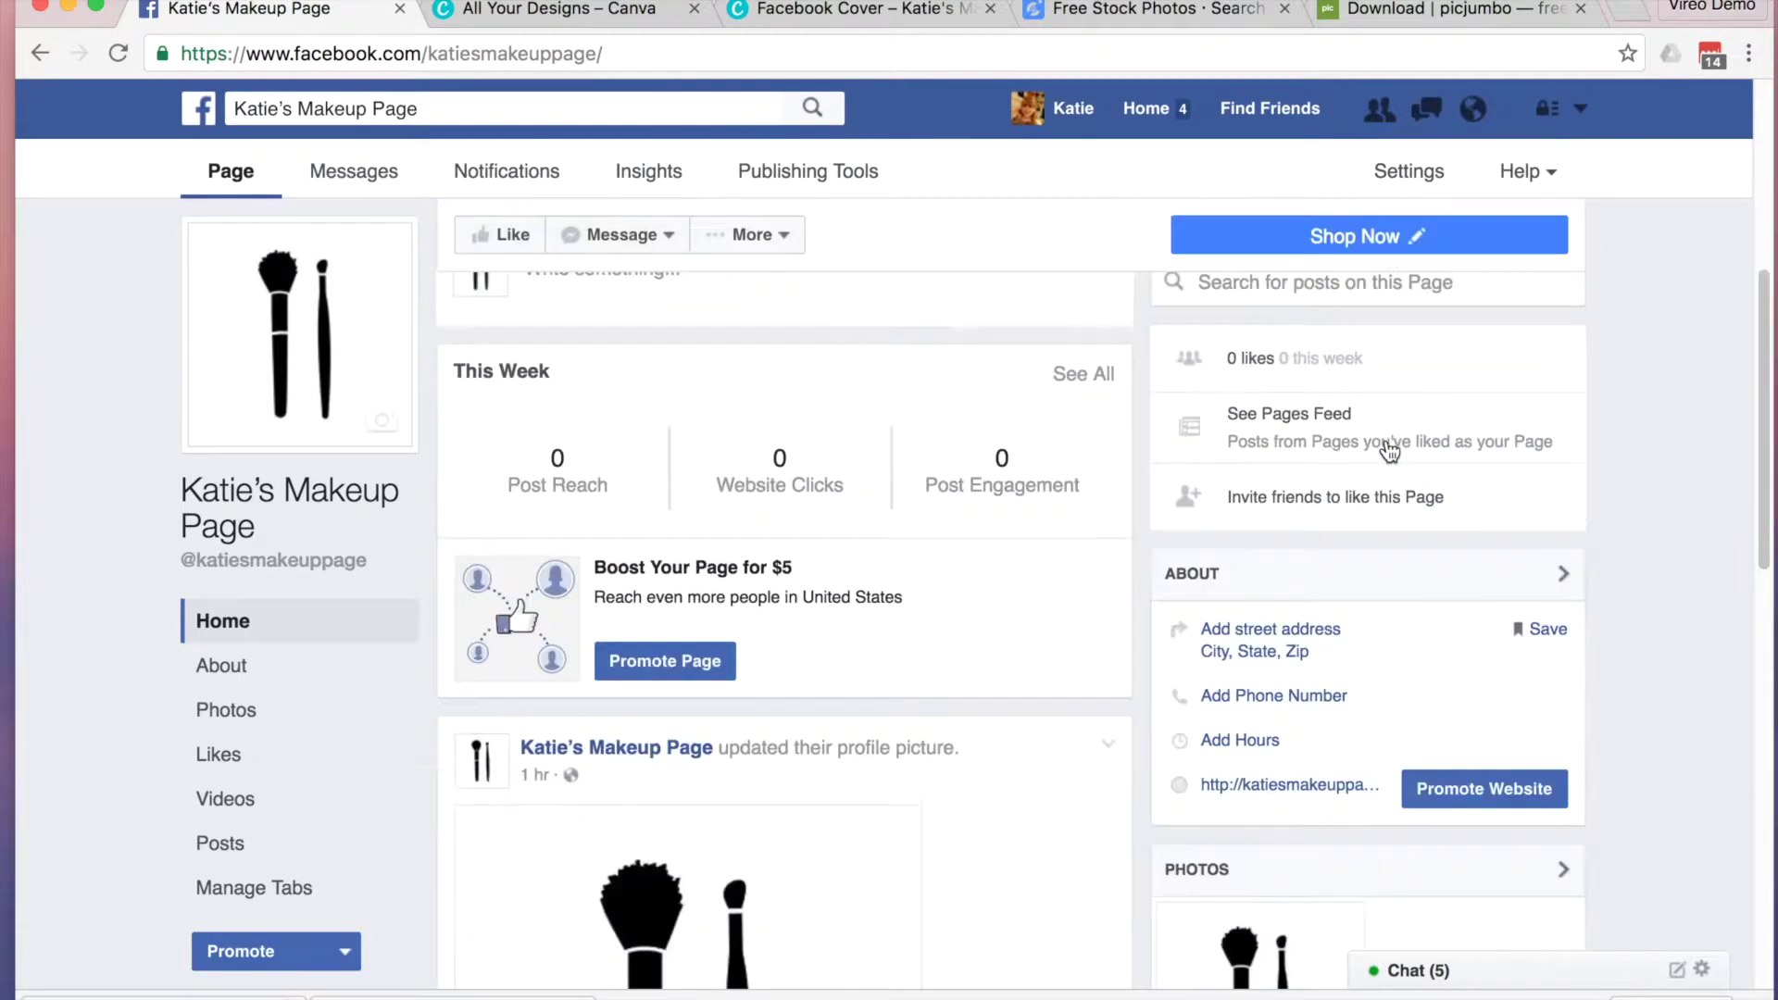
Describe the cover as 'Find out what make's Katie's Makeup so Special' plus 'Find out more here: Website.com'.
{"action": "scroll", "coordinate": [1389, 451], "scroll_direction": "up", "scroll_amount": 6}
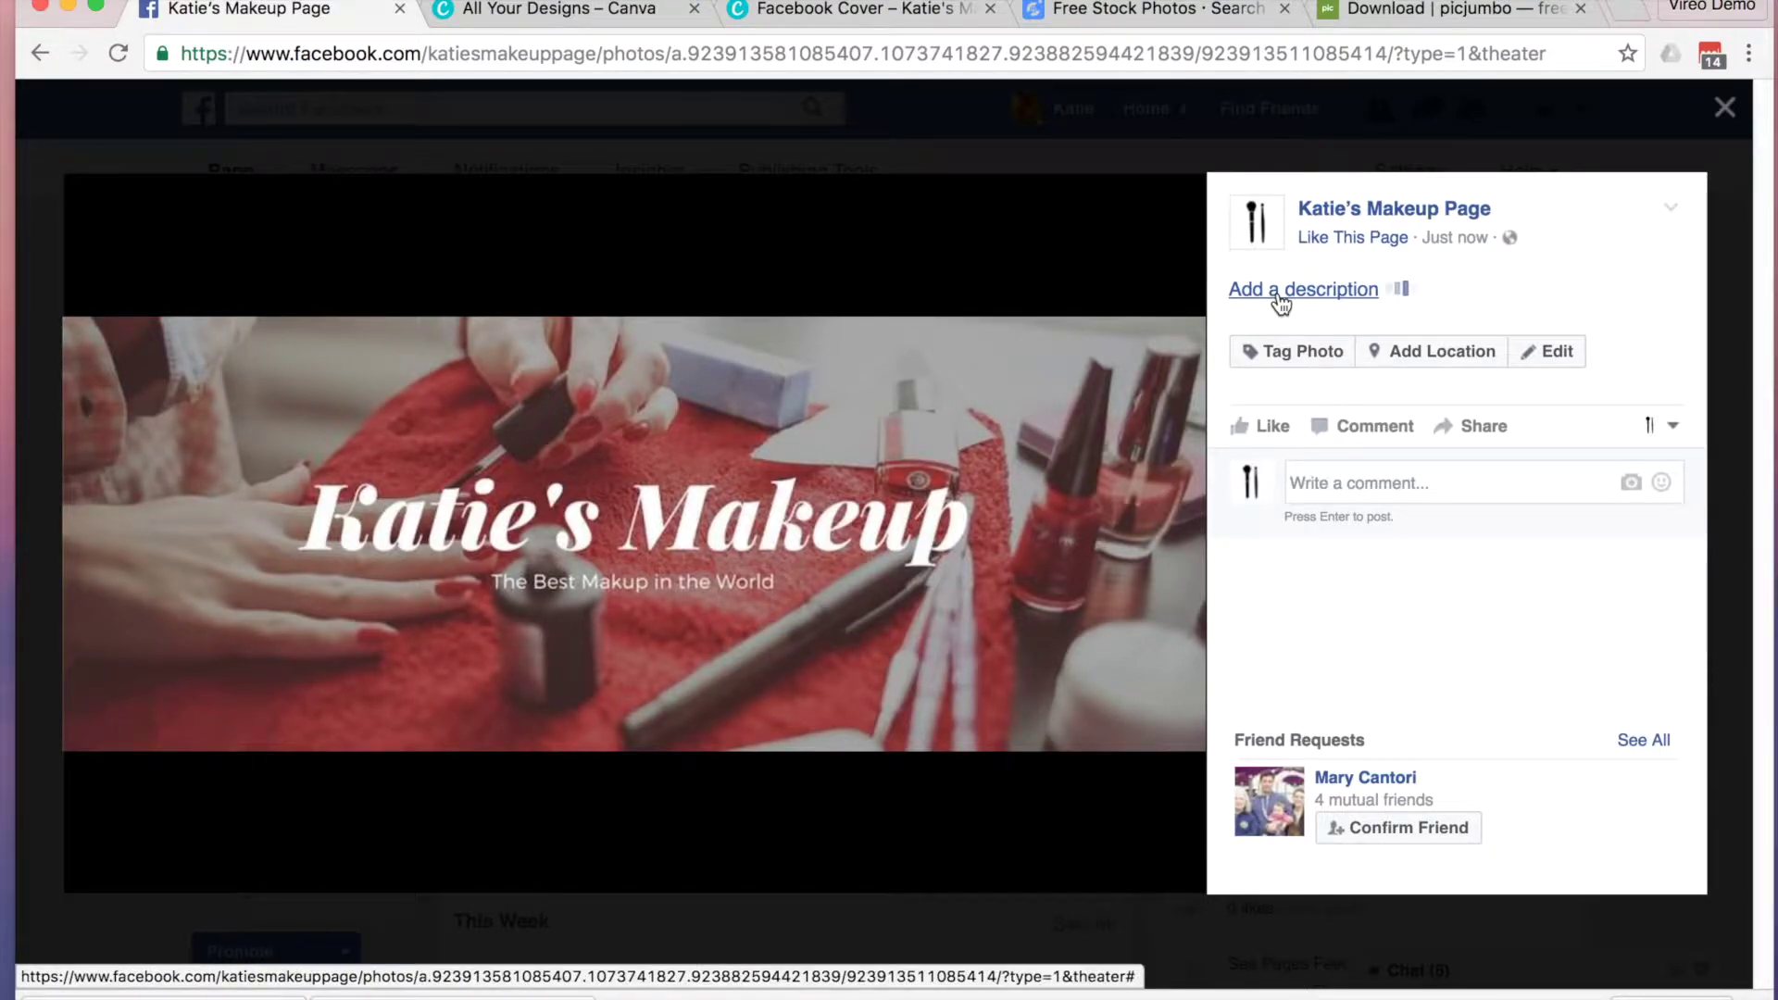
{"action": "left_click", "coordinate": [1279, 299]}
{"action": "type", "text": "Find out what make's Katie's Makeup so Special"}
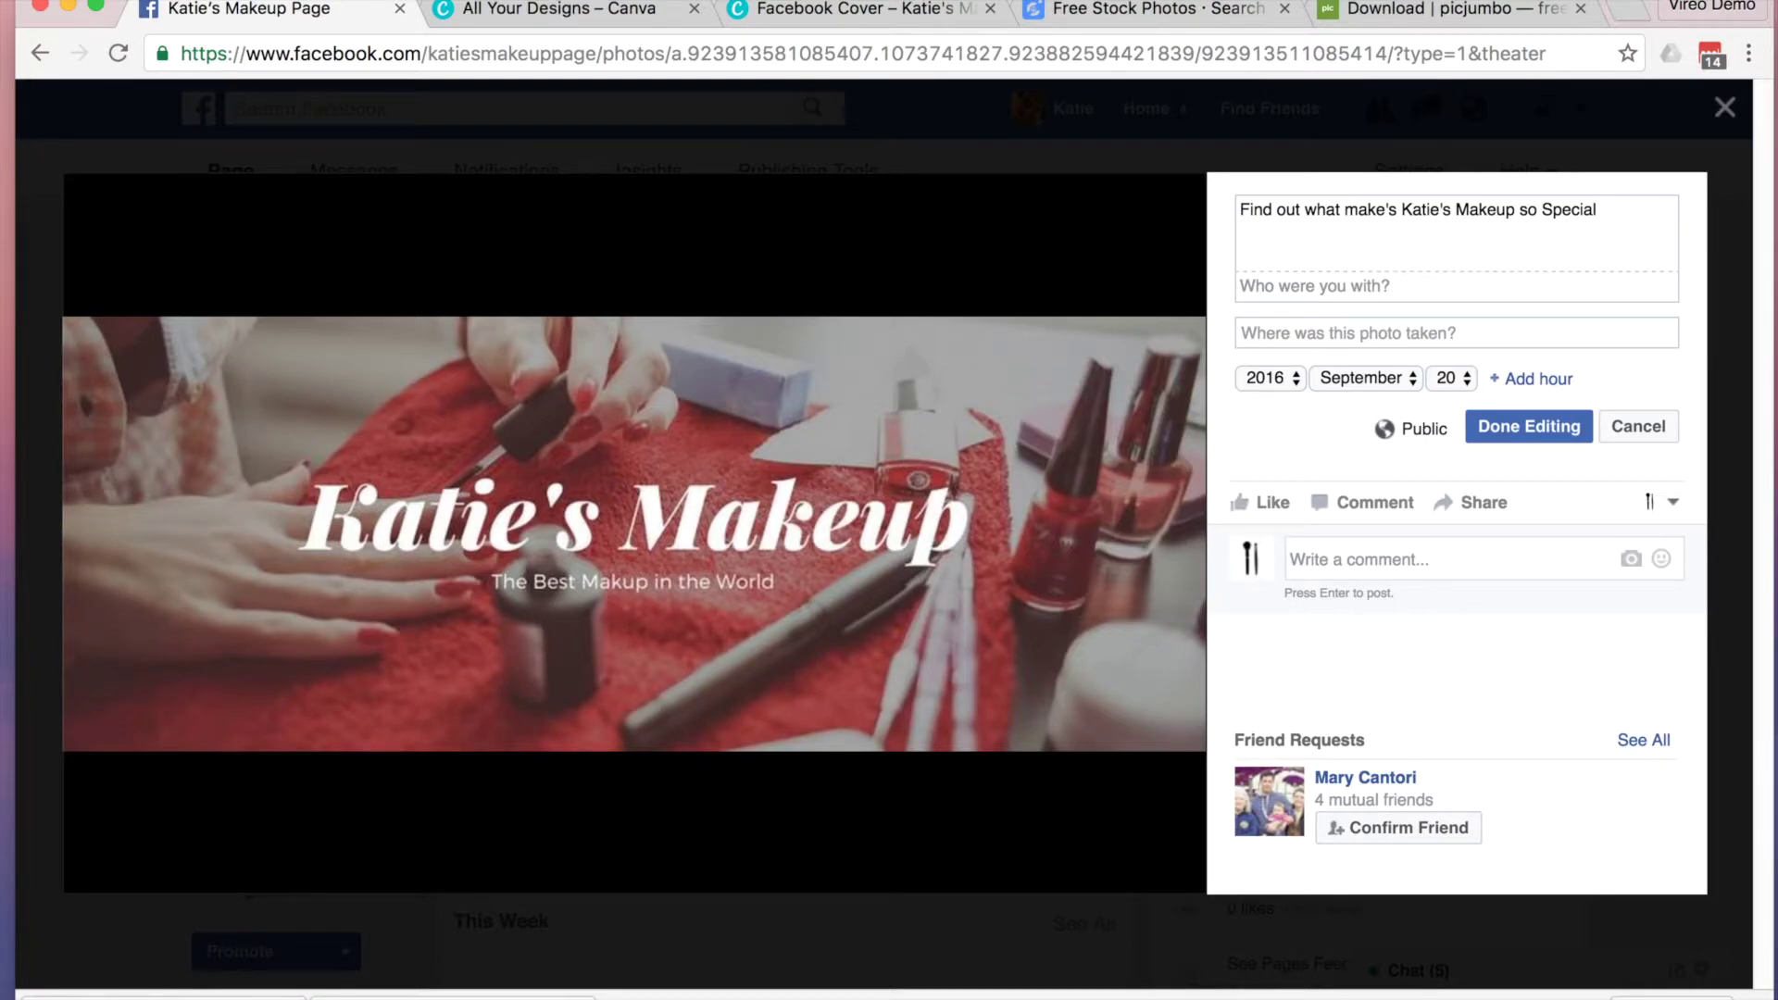
{"action": "key", "text": "Return"}
{"action": "type", "text": "Find out more here:"}
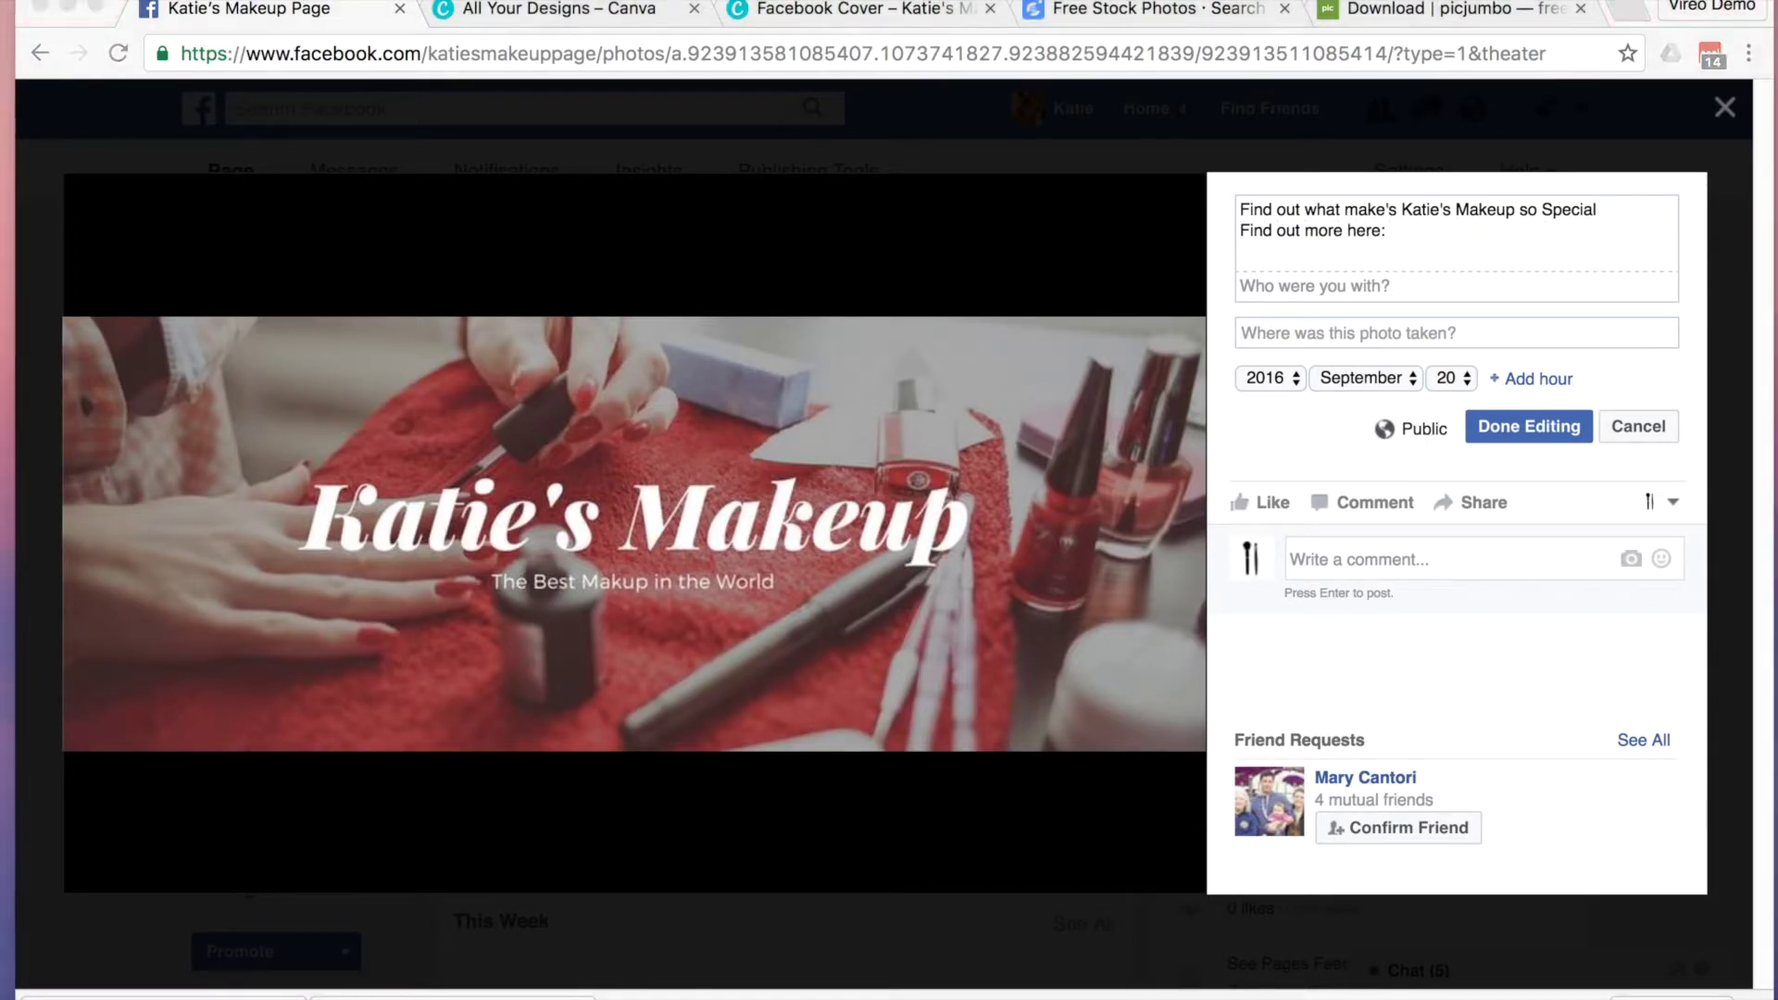
{"action": "type", "text": " Website.com"}
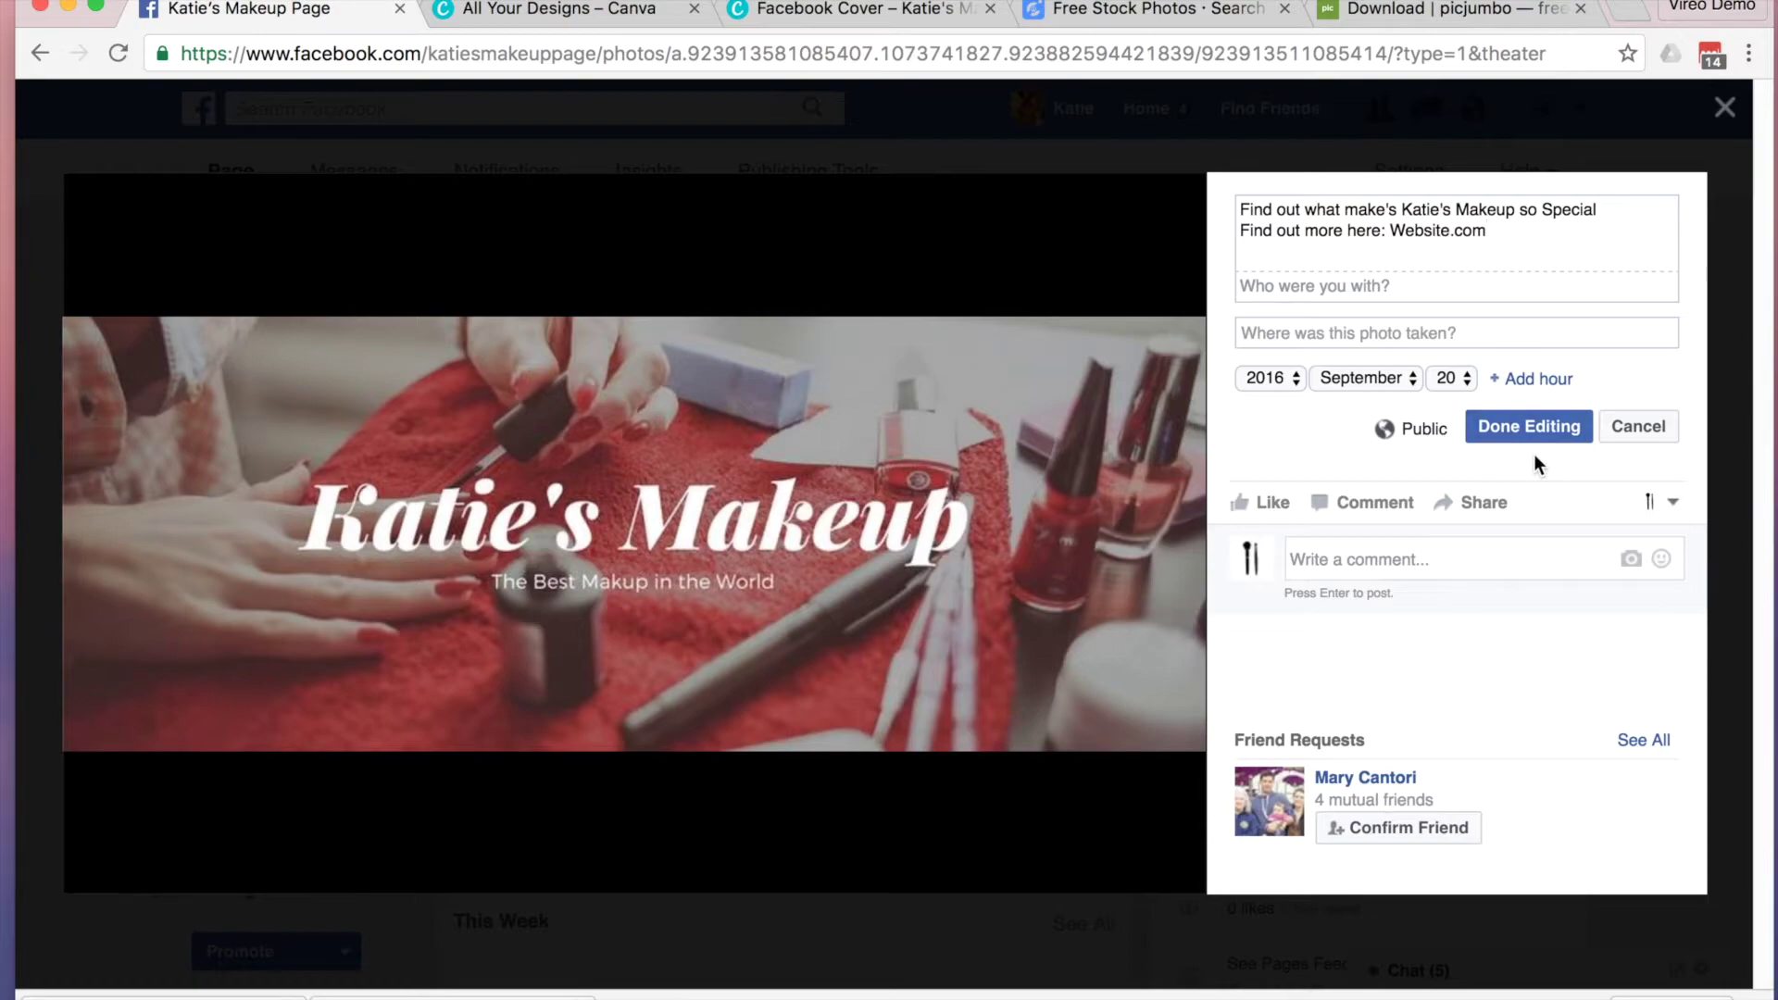